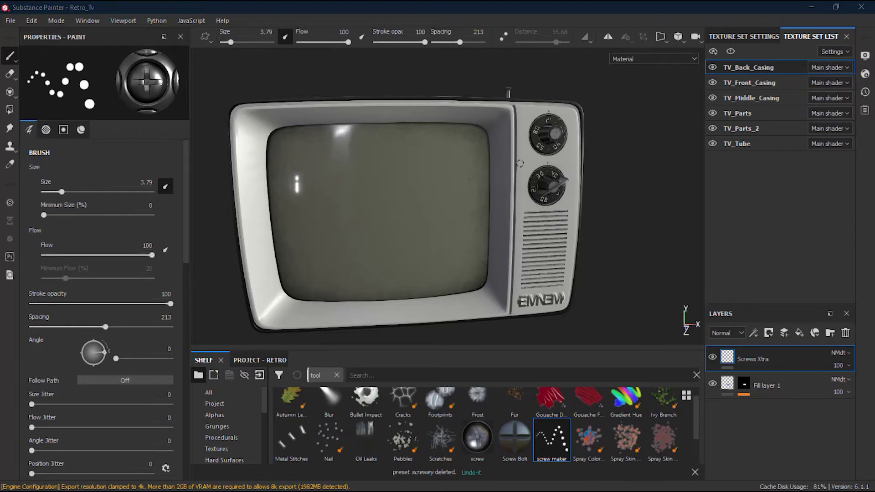
# - Examine the TV's control panel, screen and casing from several angles, ending on the top of the black casing
pyautogui.keyDown('alt'); pyautogui.moveTo(520, 163); pyautogui.dragTo(693, 156, button='right'); pyautogui.keyUp('alt')
pyautogui.keyDown('alt'); pyautogui.moveTo(531, 197); pyautogui.dragTo(462, 229, button='middle'); pyautogui.keyUp('alt')
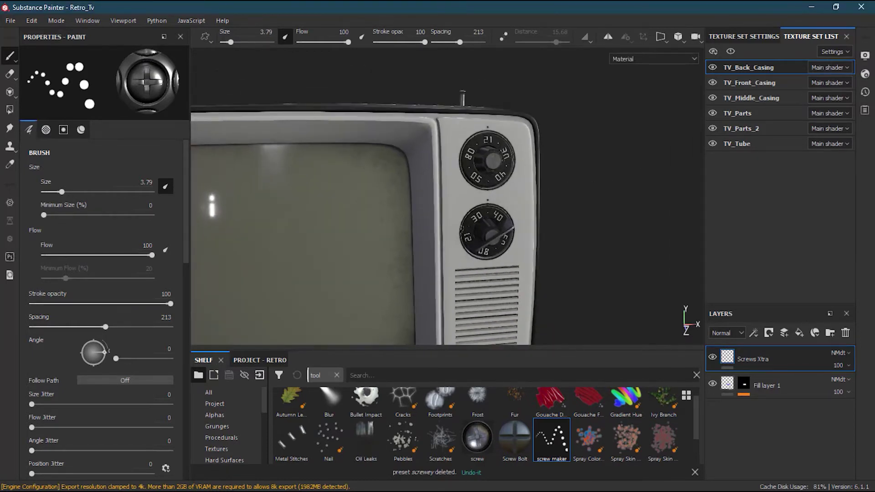
pyautogui.keyDown('alt'); pyautogui.moveTo(458, 193); pyautogui.dragTo(452, 228); pyautogui.keyUp('alt')
pyautogui.keyDown('alt'); pyautogui.moveTo(441, 231); pyautogui.dragTo(496, 211, button='middle'); pyautogui.keyUp('alt')
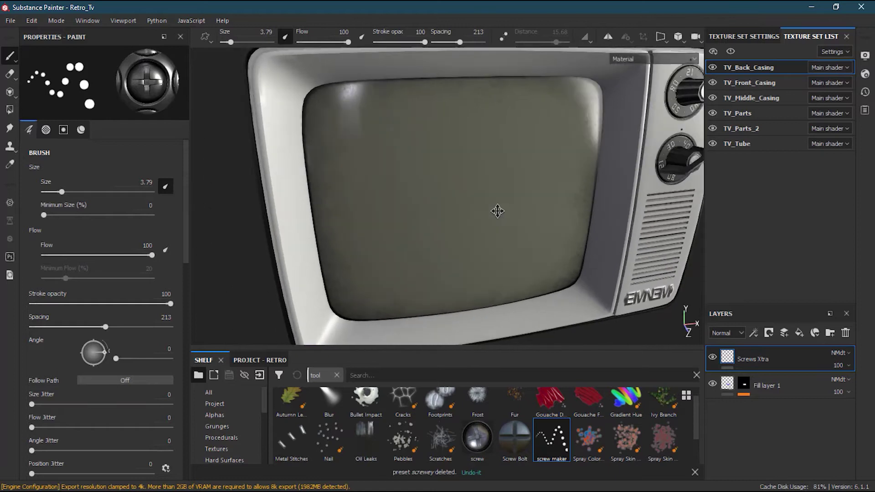
pyautogui.keyDown('alt'); pyautogui.moveTo(497, 210); pyautogui.dragTo(478, 228); pyautogui.keyUp('alt')
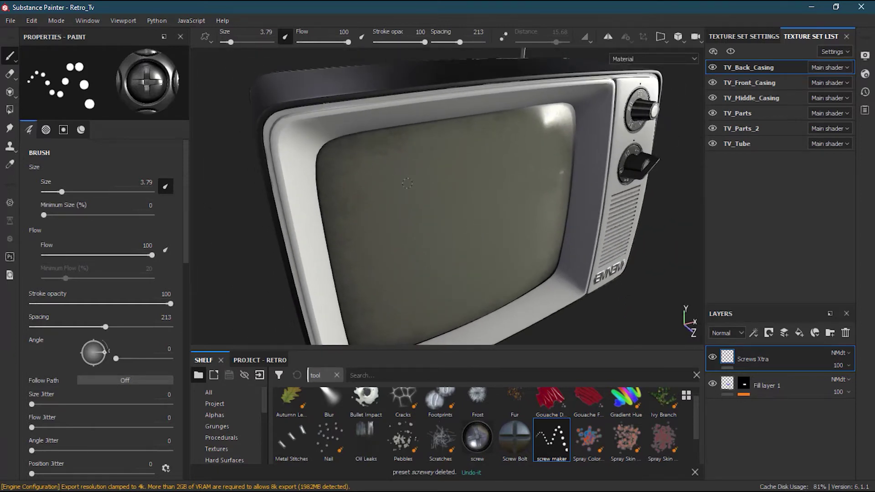
pyautogui.keyDown('alt'); pyautogui.moveTo(407, 183); pyautogui.dragTo(516, 189); pyautogui.keyUp('alt')
pyautogui.moveTo(515, 188)
pyautogui.keyDown('alt'); pyautogui.mouseDown(button='middle')
pyautogui.moveTo(513, 159)
pyautogui.moveTo(474, 187)
pyautogui.mouseUp(button='middle'); pyautogui.keyUp('alt')
pyautogui.keyDown('alt'); pyautogui.moveTo(472, 188); pyautogui.dragTo(445, 202); pyautogui.keyUp('alt')
pyautogui.moveTo(444, 202)
pyautogui.keyDown('alt'); pyautogui.mouseDown(button='right')
pyautogui.moveTo(433, 189)
pyautogui.moveTo(468, 185)
pyautogui.mouseUp(button='right'); pyautogui.keyUp('alt')
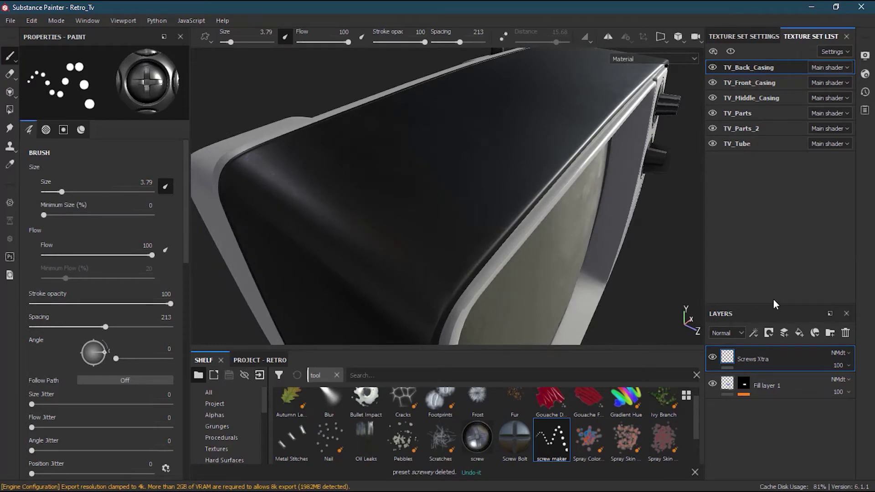
# - Switch to the TV_Middle_Casing texture set and delete its topmost layer, Layer 2
pyautogui.click(775, 99)
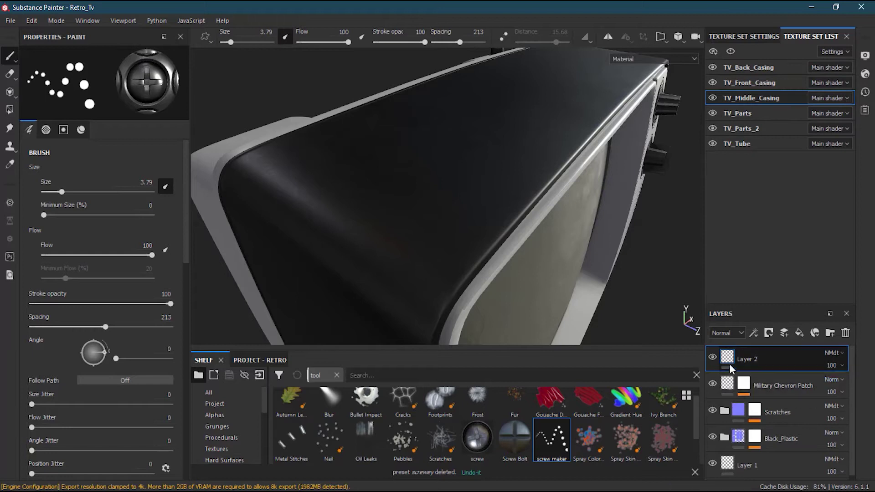
pyautogui.keyDown('alt'); pyautogui.moveTo(547, 169); pyautogui.dragTo(442, 108); pyautogui.keyUp('alt')
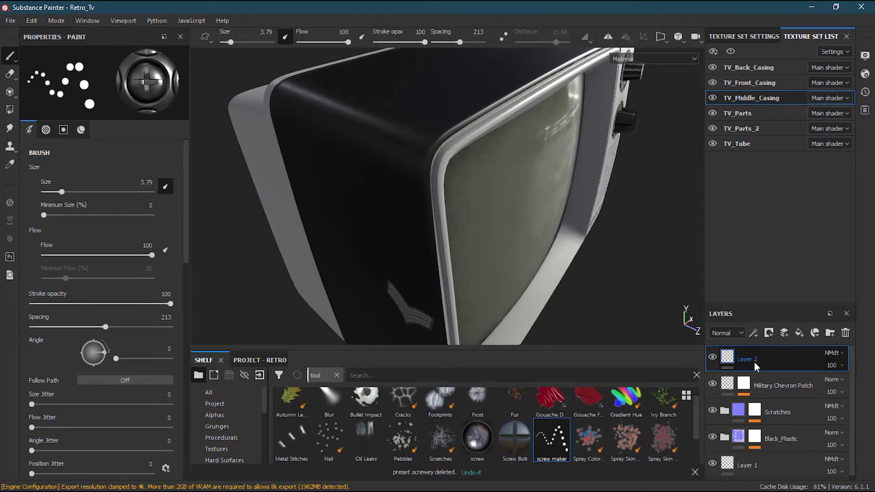
pyautogui.click(847, 334)
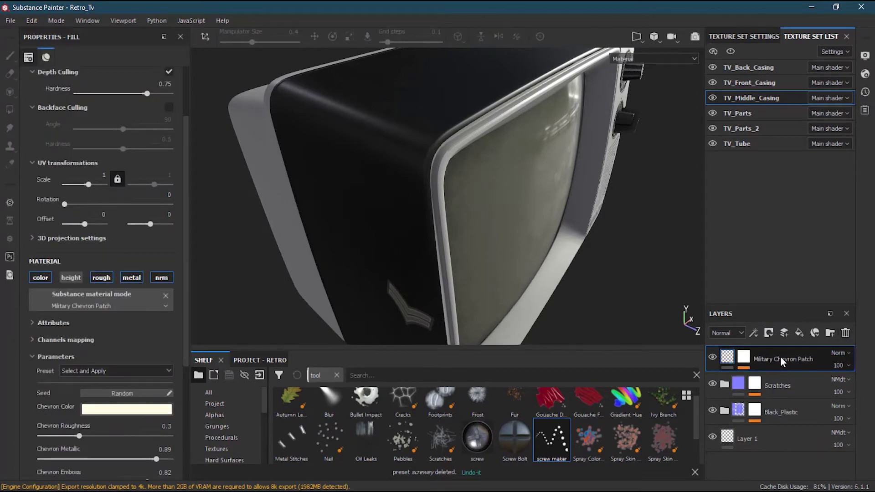
# - Add a paint layer above Military Chevron Patch and name it Nirvana Sticker
pyautogui.click(786, 333)
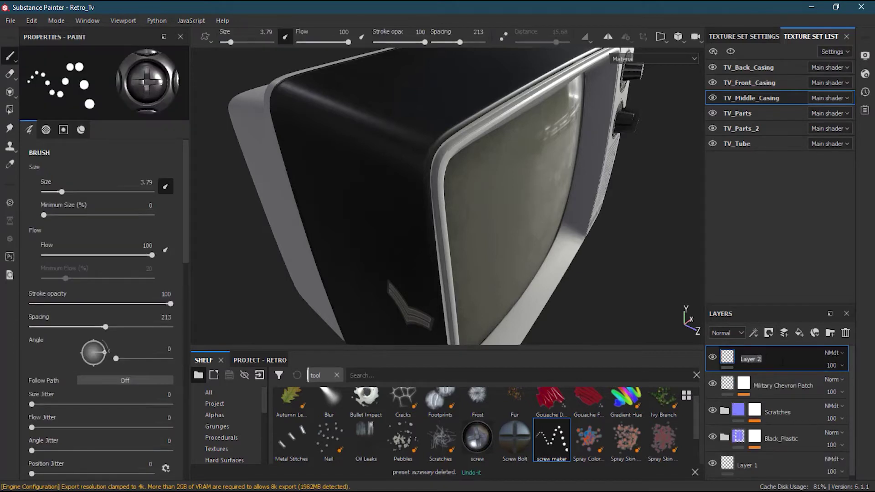
pyautogui.write('Nirvana Sticker')
pyautogui.press('Return')
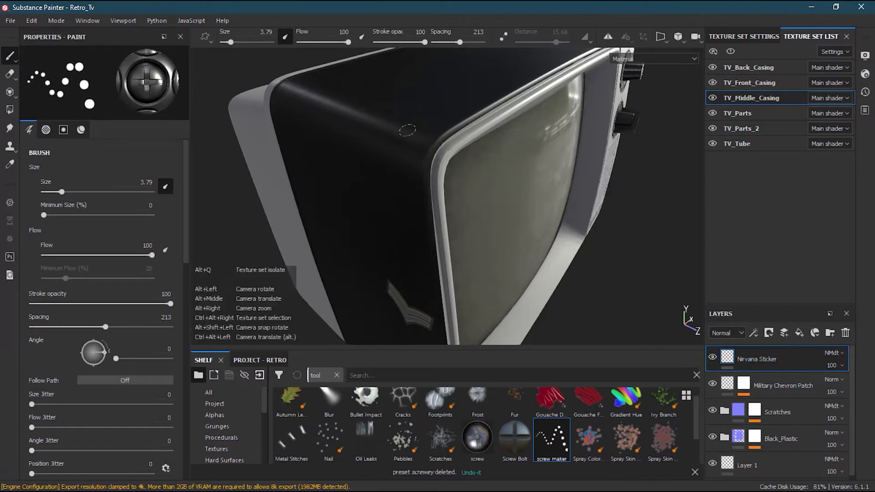
# - Face the top of the black casing and restrict the brush material to the color channel only
pyautogui.keyDown('alt'); pyautogui.moveTo(392, 137); pyautogui.dragTo(411, 174); pyautogui.keyUp('alt')
pyautogui.keyDown('alt'); pyautogui.moveTo(410, 174); pyautogui.dragTo(482, 258, button='middle'); pyautogui.keyUp('alt')
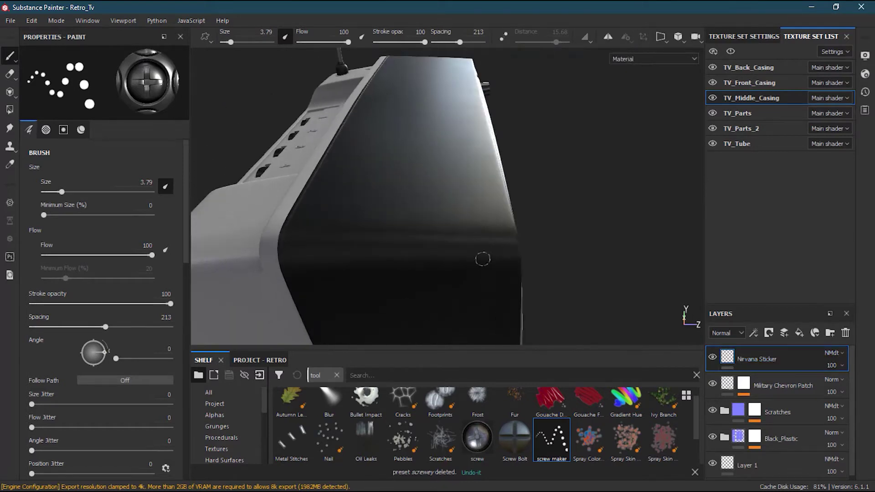
pyautogui.keyDown('alt'); pyautogui.moveTo(482, 258); pyautogui.dragTo(414, 268); pyautogui.keyUp('alt')
pyautogui.keyDown('alt'); pyautogui.moveTo(414, 267); pyautogui.dragTo(512, 212, button='right'); pyautogui.keyUp('alt')
pyautogui.keyDown('alt'); pyautogui.moveTo(512, 213); pyautogui.dragTo(464, 221, button='middle'); pyautogui.keyUp('alt')
pyautogui.keyDown('alt'); pyautogui.moveTo(464, 220); pyautogui.dragTo(557, 206, button='right'); pyautogui.keyUp('alt')
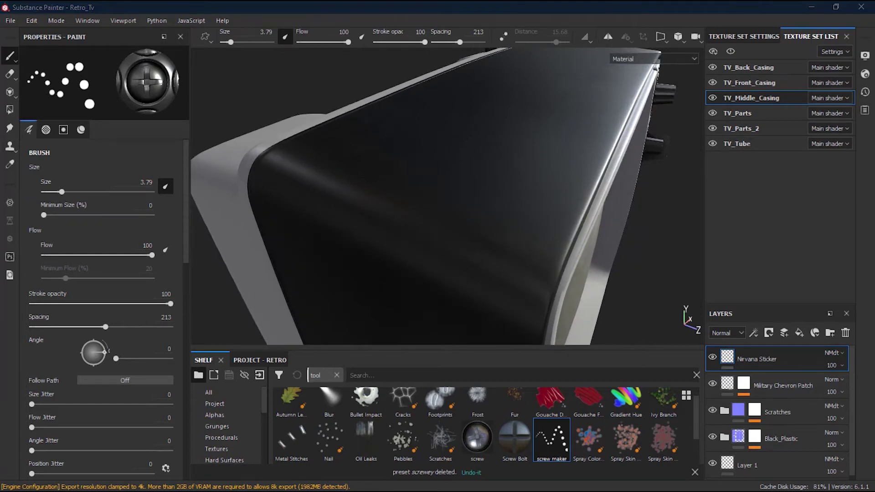
pyautogui.click(48, 132)
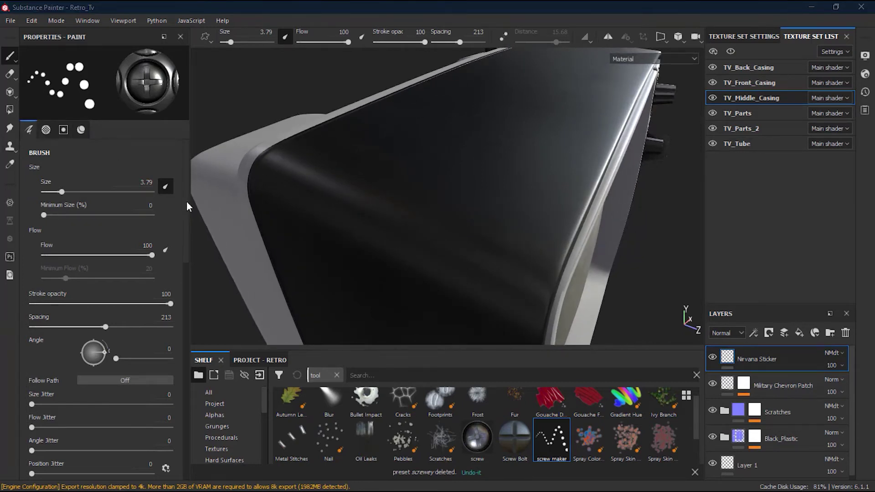
pyautogui.moveTo(188, 270); pyautogui.dragTo(187, 385)
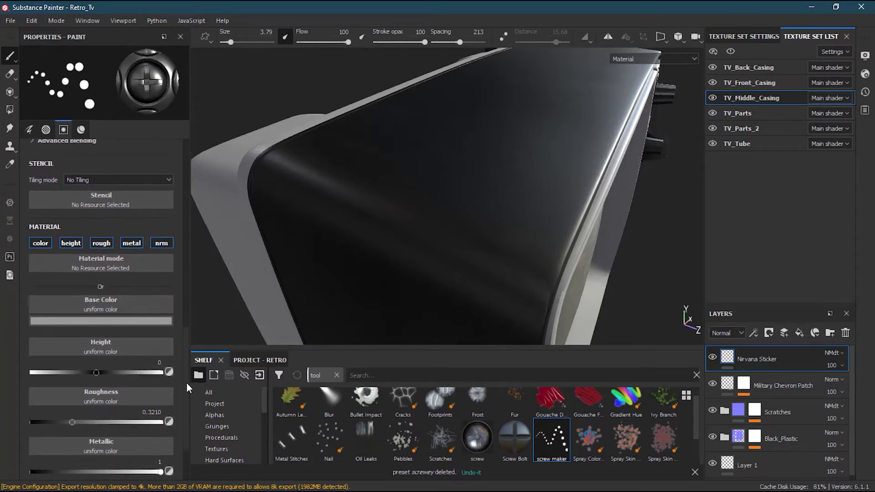
pyautogui.click(44, 242)
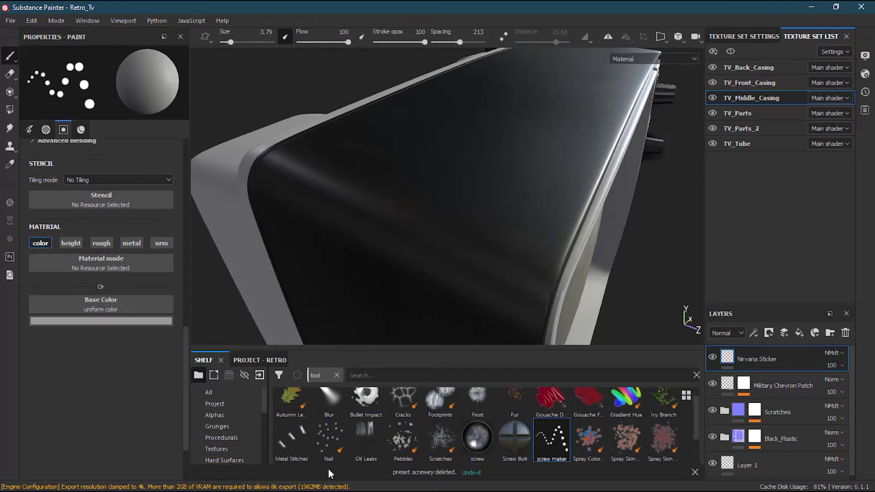
# - Load Sticker1-Nirvana from the project's resources as the brush stencil
pyautogui.click(266, 360)
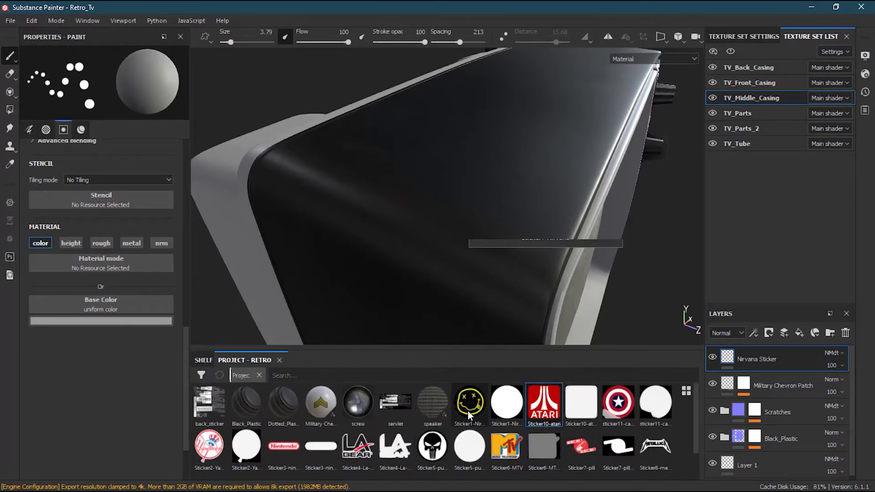
pyautogui.moveTo(467, 411)
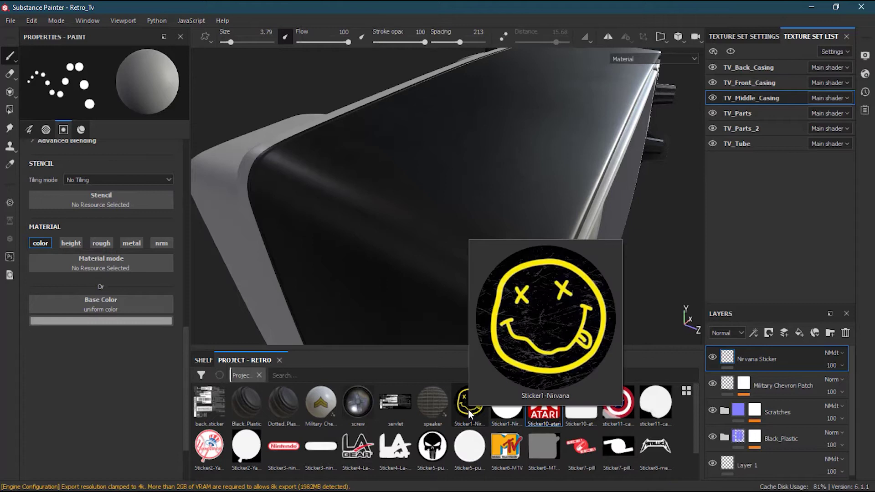
pyautogui.moveTo(468, 412); pyautogui.dragTo(153, 202)
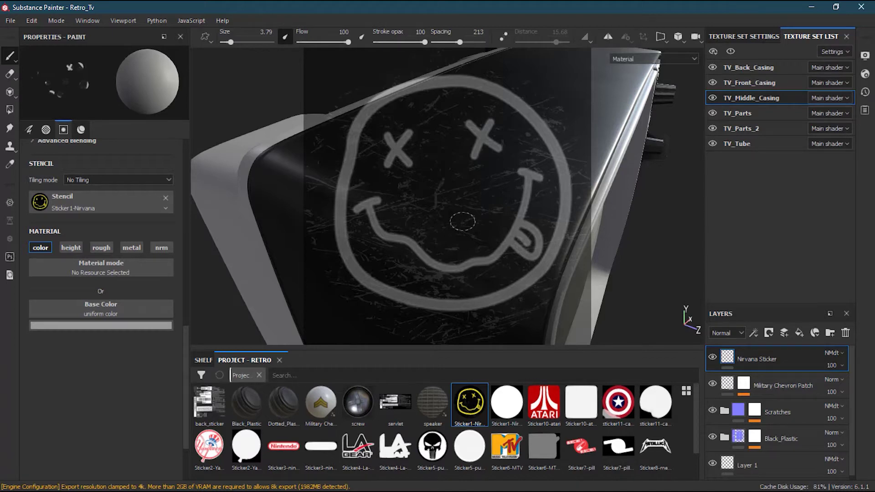
# - Shrink the Nirvana stencil, rotate it slightly clockwise over the top of the black casing, and adjust the environment lighting's rotation
pyautogui.press('s')
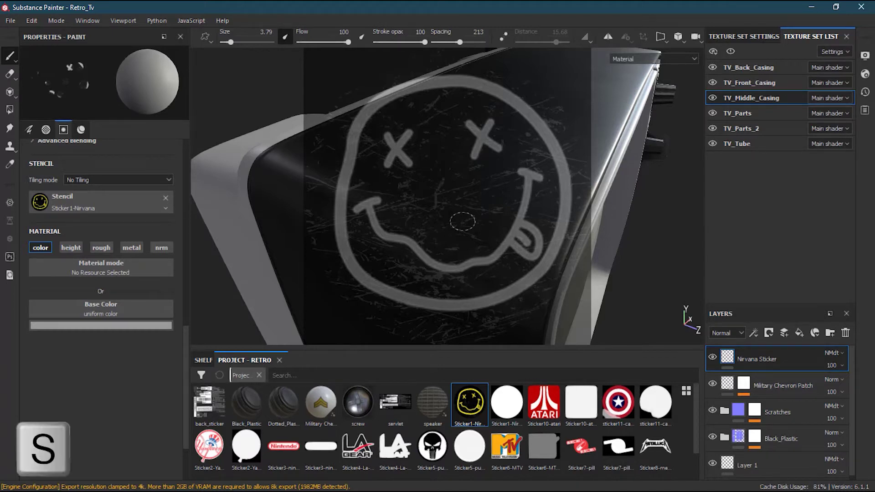
pyautogui.press('s')
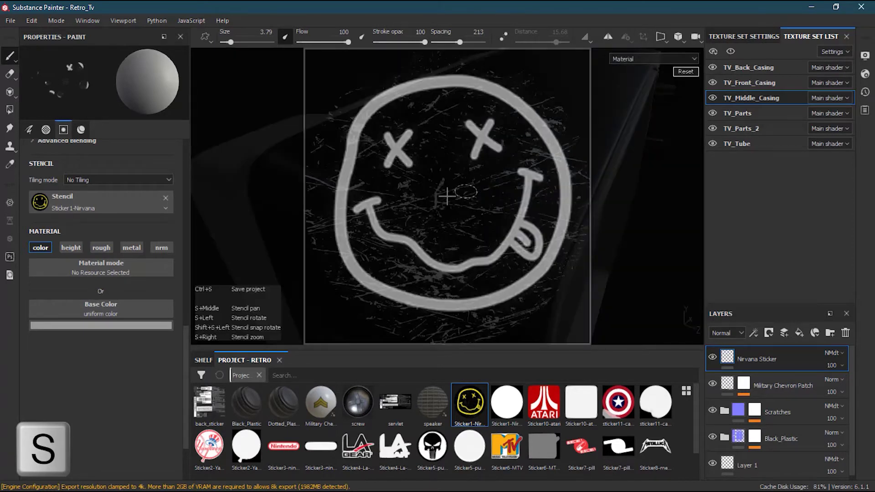
pyautogui.moveTo(487, 201)
pyautogui.mouseDown(button='right')
pyautogui.moveTo(674, 189)
pyautogui.moveTo(511, 215)
pyautogui.moveTo(515, 247)
pyautogui.moveTo(501, 183)
pyautogui.moveTo(499, 208)
pyautogui.mouseUp(button='right')
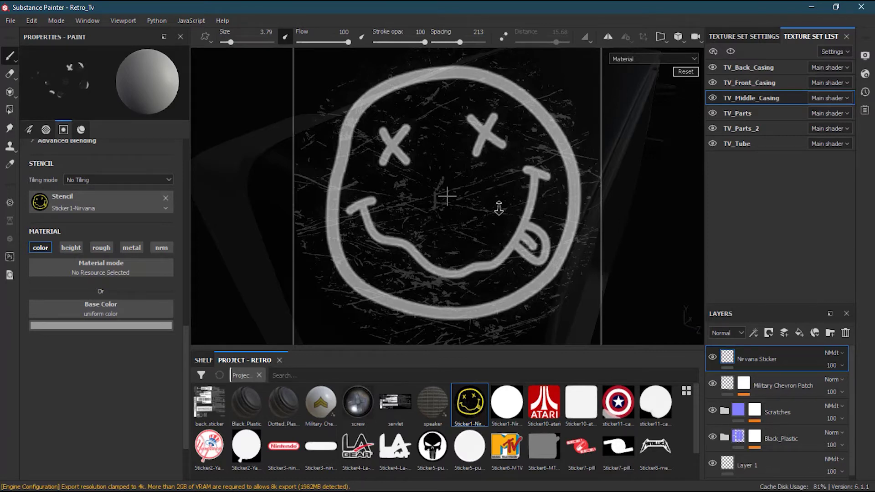
pyautogui.moveTo(499, 208)
pyautogui.mouseDown(button='right')
pyautogui.moveTo(472, 195)
pyautogui.moveTo(482, 201)
pyautogui.mouseUp(button='right')
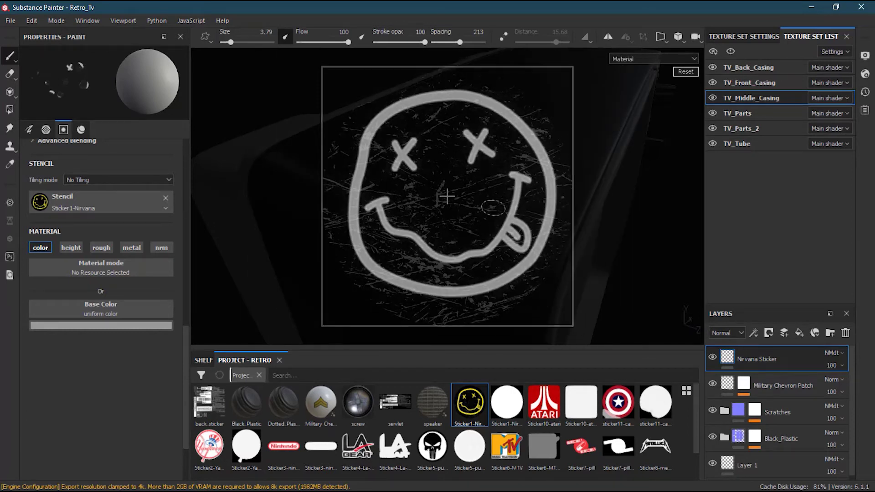
pyautogui.moveTo(494, 208)
pyautogui.mouseDown()
pyautogui.moveTo(501, 219)
pyautogui.moveTo(493, 214)
pyautogui.moveTo(495, 224)
pyautogui.mouseUp()
pyautogui.moveTo(496, 192)
pyautogui.mouseDown(button='middle')
pyautogui.moveTo(542, 192)
pyautogui.moveTo(509, 178)
pyautogui.moveTo(497, 189)
pyautogui.mouseUp(button='middle')
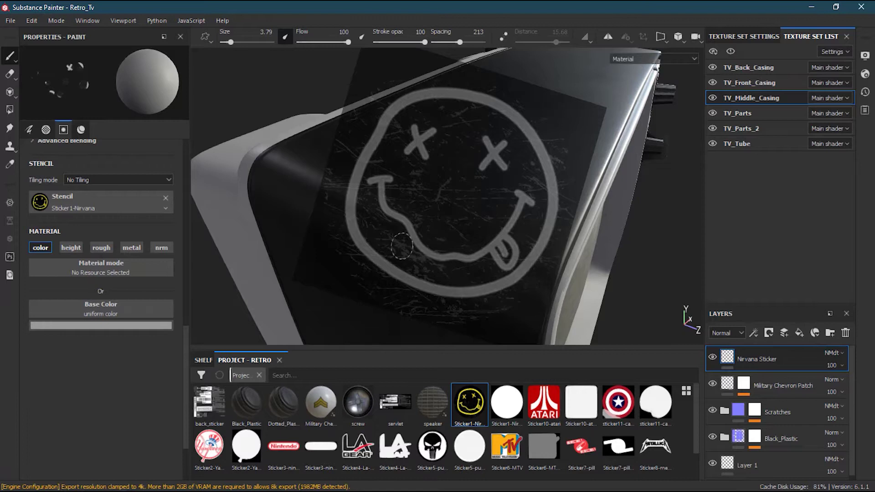
pyautogui.keyDown('alt'); pyautogui.moveTo(404, 247); pyautogui.dragTo(624, 236, button='right'); pyautogui.keyUp('alt')
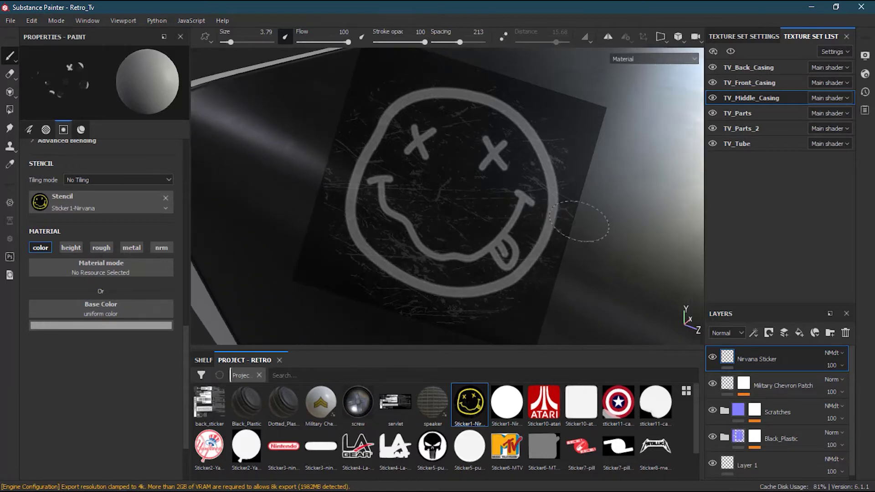
pyautogui.moveTo(579, 221)
pyautogui.keyDown('shift'); pyautogui.mouseDown(button='right')
pyautogui.moveTo(483, 238)
pyautogui.moveTo(497, 232)
pyautogui.moveTo(505, 186)
pyautogui.moveTo(549, 209)
pyautogui.moveTo(484, 213)
pyautogui.moveTo(511, 212)
pyautogui.mouseUp(button='right'); pyautogui.keyUp('shift')
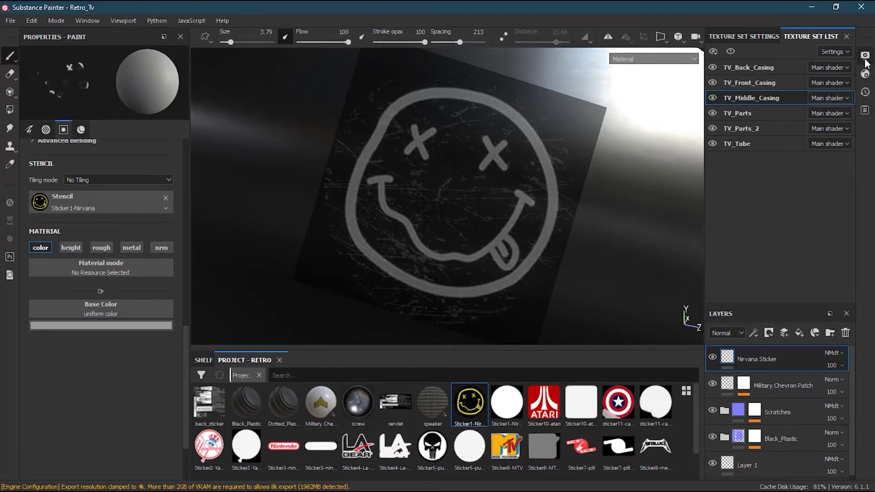
# - Open the viewport display settings and toggle Hide stencil when painting off and back on
pyautogui.click(866, 56)
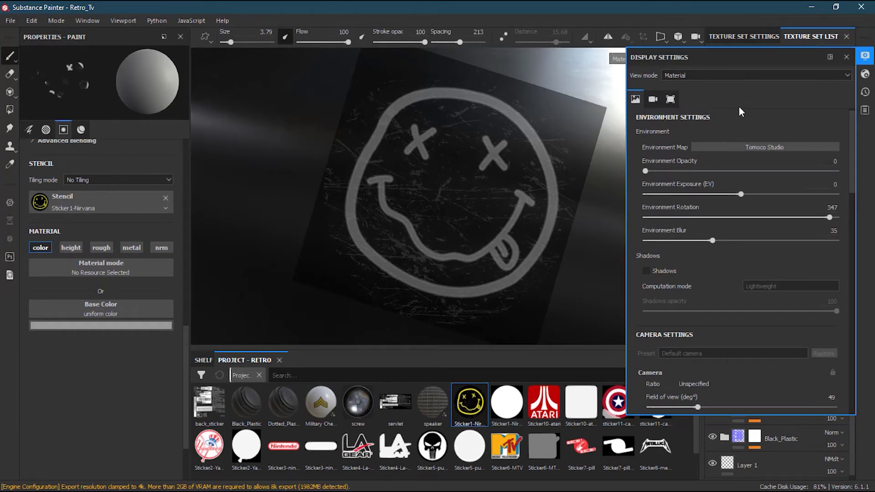
pyautogui.click(671, 99)
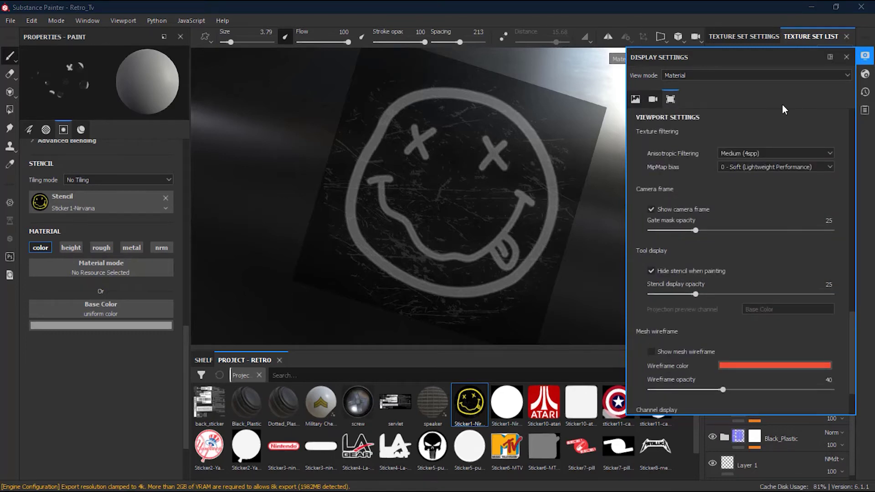
pyautogui.click(652, 270)
pyautogui.click(652, 271)
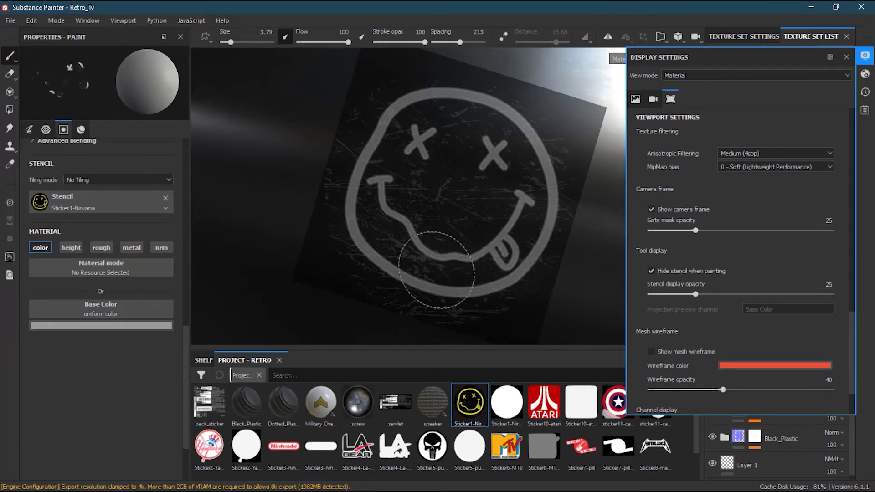
# - Try test strokes through the Nirvana stencil with Hide stencil when painting on and off, undo them, and leave the option enabled
pyautogui.moveTo(434, 267); pyautogui.dragTo(413, 270)
pyautogui.moveTo(406, 185)
pyautogui.mouseDown()
pyautogui.moveTo(469, 157)
pyautogui.moveTo(488, 166)
pyautogui.moveTo(449, 107)
pyautogui.moveTo(547, 214)
pyautogui.moveTo(540, 152)
pyautogui.moveTo(449, 116)
pyautogui.moveTo(412, 236)
pyautogui.moveTo(414, 278)
pyautogui.mouseUp()
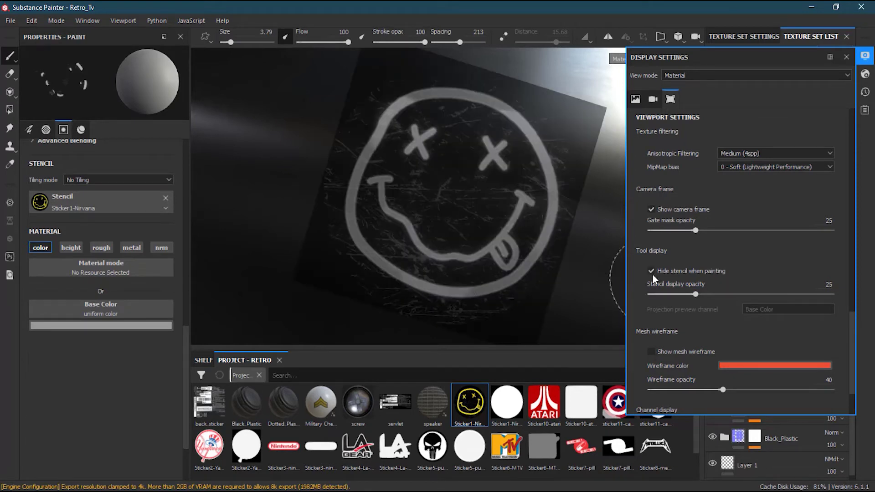
pyautogui.click(661, 272)
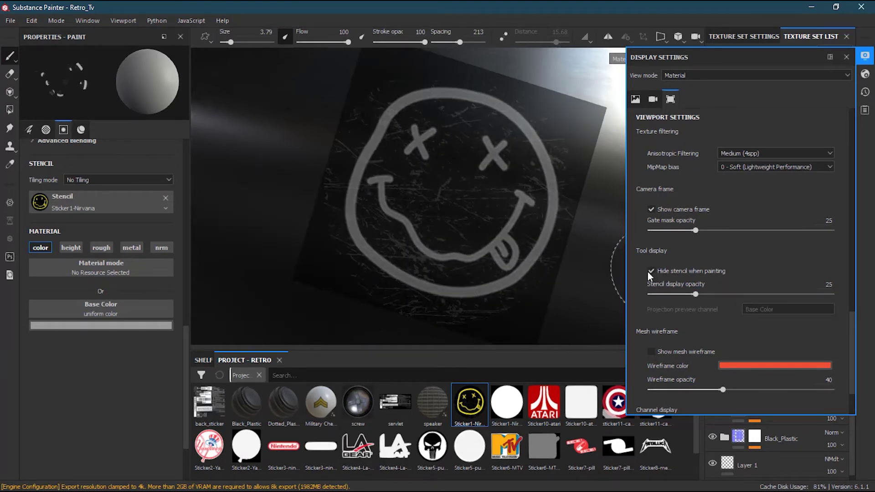
pyautogui.moveTo(473, 236)
pyautogui.mouseDown()
pyautogui.moveTo(410, 192)
pyautogui.moveTo(366, 132)
pyautogui.moveTo(434, 93)
pyautogui.moveTo(512, 117)
pyautogui.mouseUp()
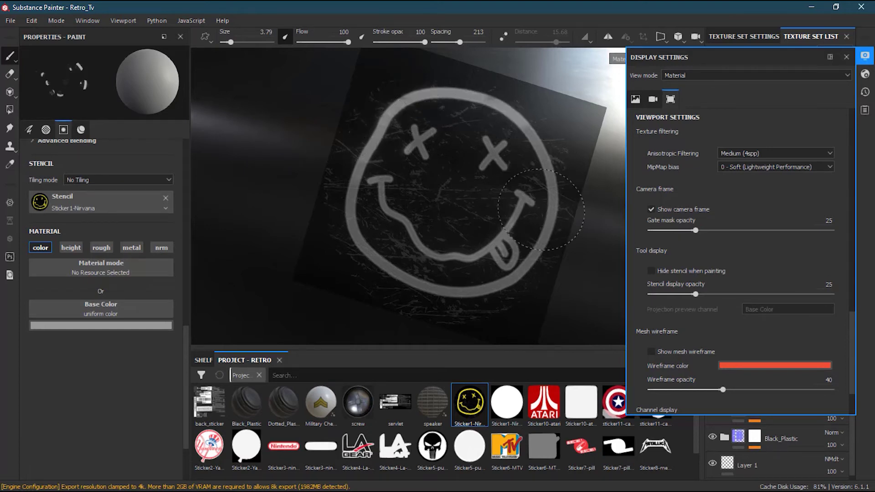
pyautogui.moveTo(542, 209)
pyautogui.mouseDown()
pyautogui.moveTo(503, 255)
pyautogui.moveTo(404, 273)
pyautogui.moveTo(410, 228)
pyautogui.moveTo(450, 256)
pyautogui.moveTo(520, 166)
pyautogui.moveTo(518, 140)
pyautogui.mouseUp()
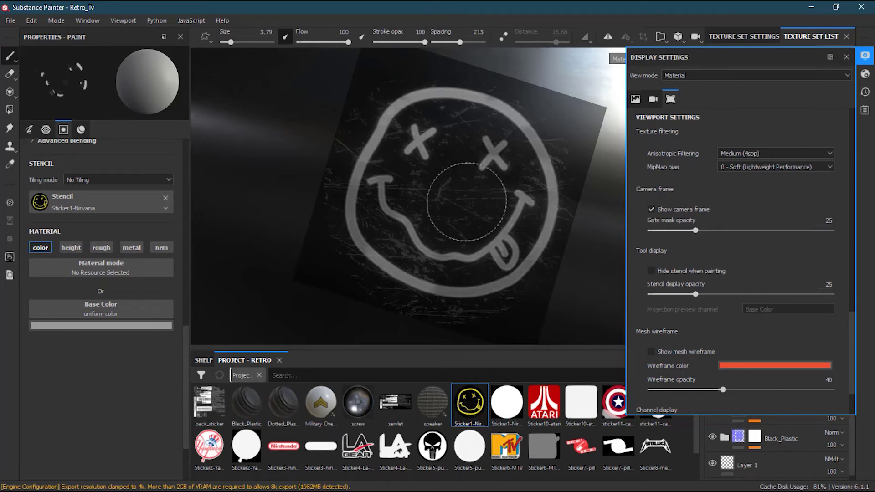
pyautogui.press('ctrl')
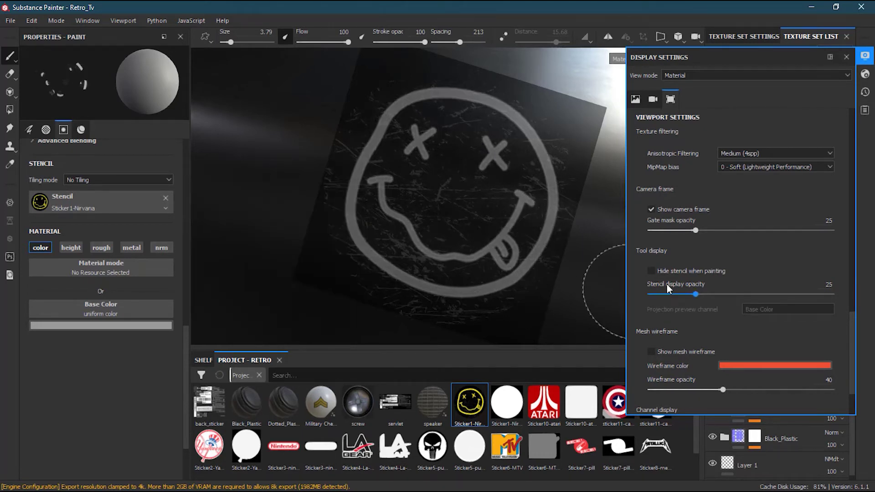
pyautogui.click(654, 272)
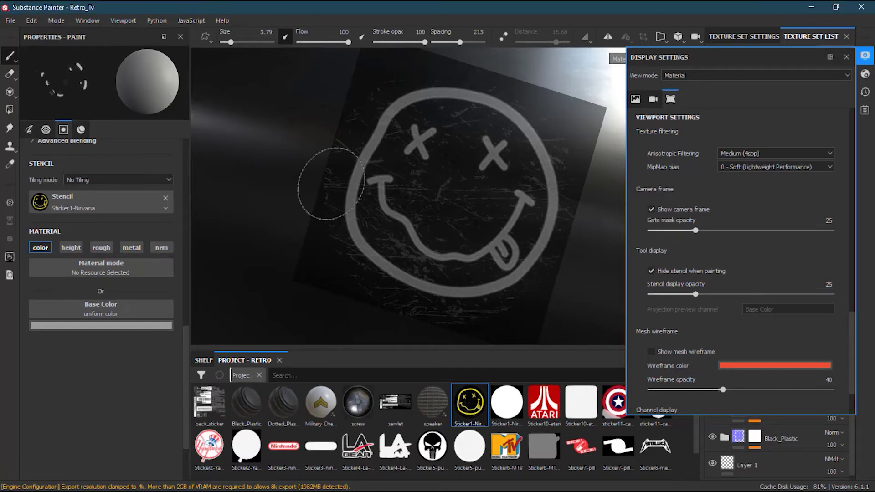
# - Set the gate mask opacity to 33 and the stencil display opacity to 15
pyautogui.moveTo(695, 228); pyautogui.dragTo(713, 233)
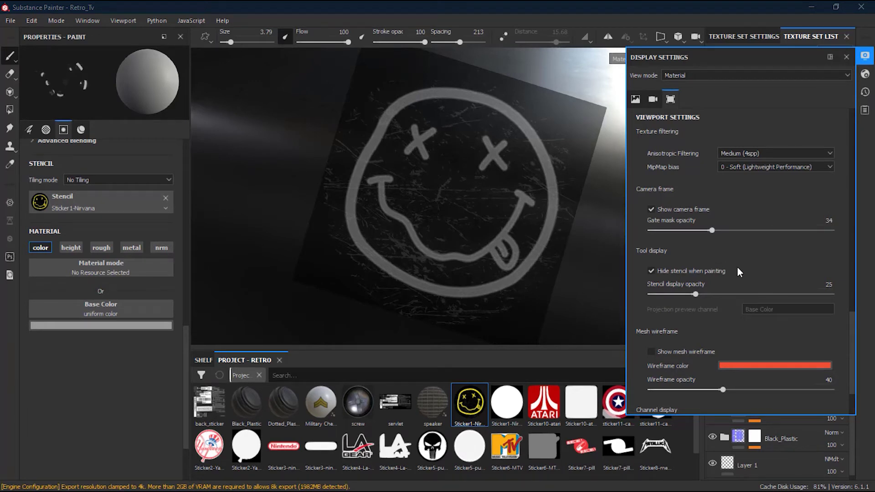
pyautogui.click(711, 229)
pyautogui.moveTo(696, 295)
pyautogui.mouseDown()
pyautogui.moveTo(672, 295)
pyautogui.moveTo(723, 293)
pyautogui.moveTo(657, 293)
pyautogui.moveTo(714, 293)
pyautogui.moveTo(659, 301)
pyautogui.moveTo(677, 299)
pyautogui.mouseUp()
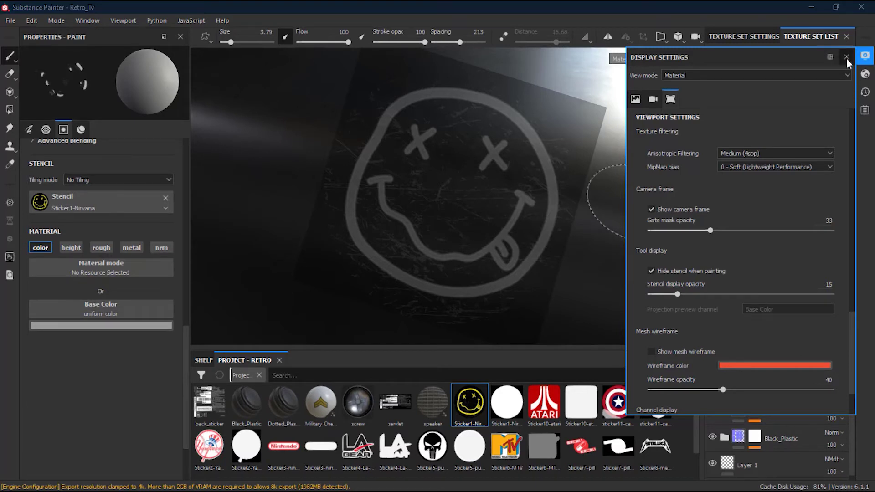
# - Close the display settings and show the 3D and 2D views side by side
pyautogui.click(846, 57)
pyautogui.keyDown('alt'); pyautogui.moveTo(463, 183); pyautogui.dragTo(500, 211, button='right'); pyautogui.keyUp('alt')
pyautogui.keyDown('alt'); pyautogui.moveTo(500, 212); pyautogui.dragTo(453, 198); pyautogui.keyUp('alt')
pyautogui.keyDown('alt'); pyautogui.moveTo(453, 198); pyautogui.dragTo(383, 191, button='middle'); pyautogui.keyUp('alt')
pyautogui.keyDown('alt'); pyautogui.moveTo(382, 192); pyautogui.dragTo(392, 203); pyautogui.keyUp('alt')
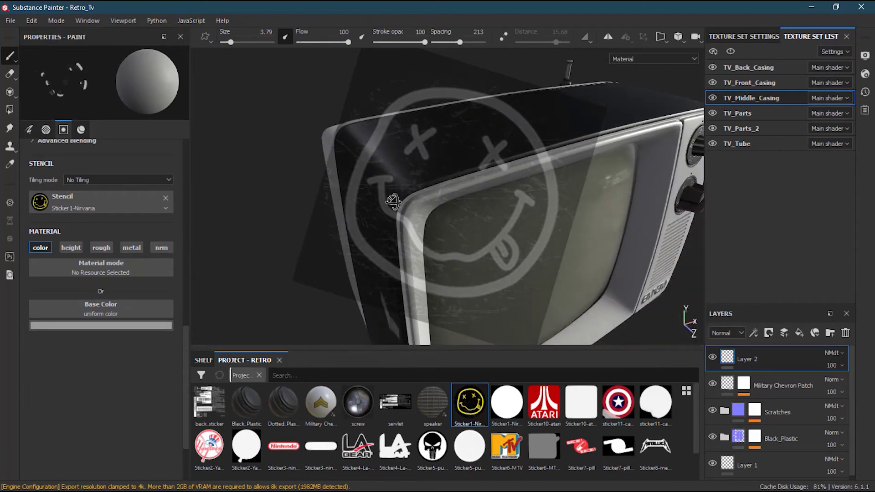
pyautogui.keyDown('alt'); pyautogui.moveTo(413, 187); pyautogui.dragTo(381, 200, button='middle'); pyautogui.keyUp('alt')
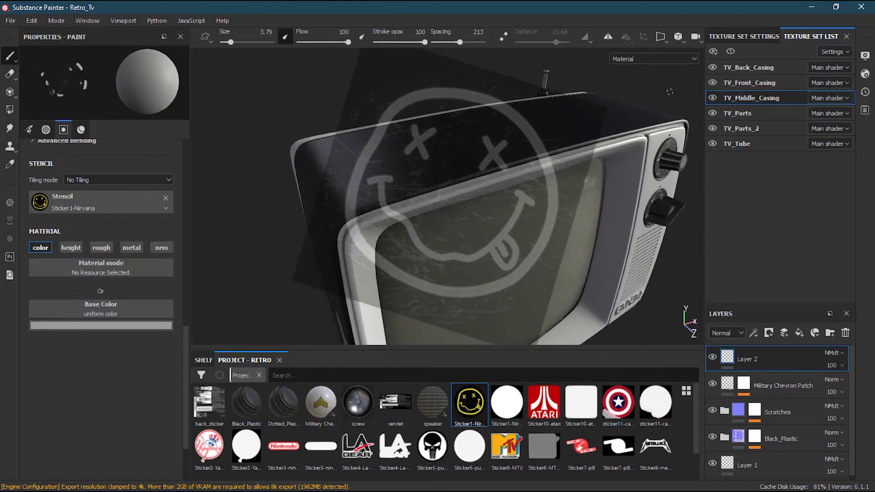
pyautogui.click(662, 37)
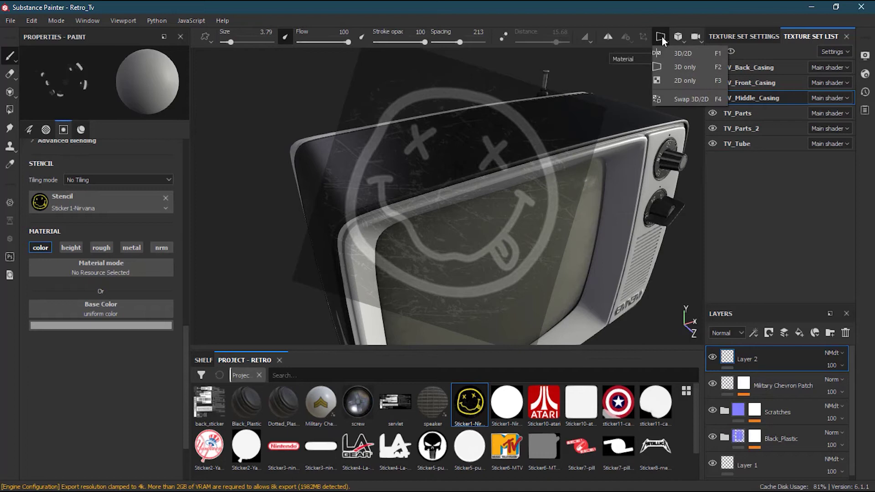
pyautogui.click(681, 54)
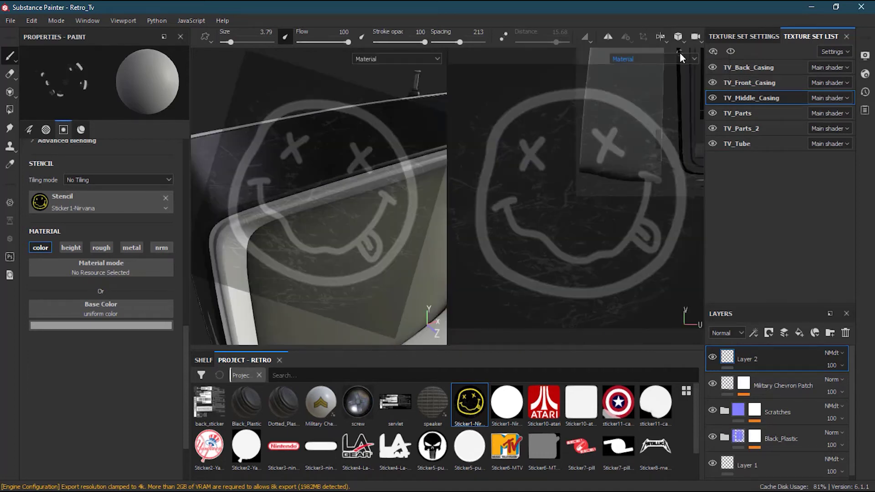
# - Examine the middle casing's UV layout and locate the military chevron patch in both the 2D and 3D views
pyautogui.keyDown('alt'); pyautogui.moveTo(604, 262); pyautogui.dragTo(568, 305, button='middle'); pyautogui.keyUp('alt')
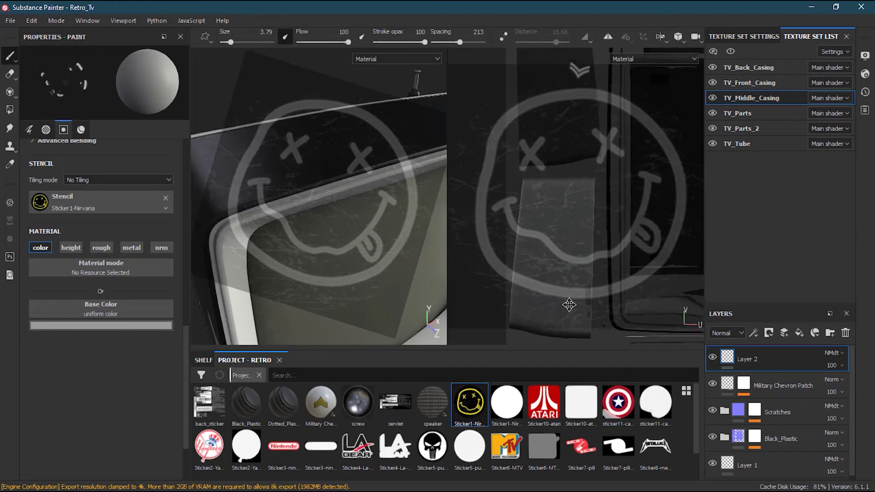
pyautogui.keyDown('alt'); pyautogui.moveTo(595, 223); pyautogui.dragTo(568, 291, button='middle'); pyautogui.keyUp('alt')
pyautogui.keyDown('alt'); pyautogui.moveTo(598, 228); pyautogui.dragTo(570, 256, button='right'); pyautogui.keyUp('alt')
pyautogui.keyDown('alt'); pyautogui.moveTo(634, 235); pyautogui.dragTo(608, 186, button='middle'); pyautogui.keyUp('alt')
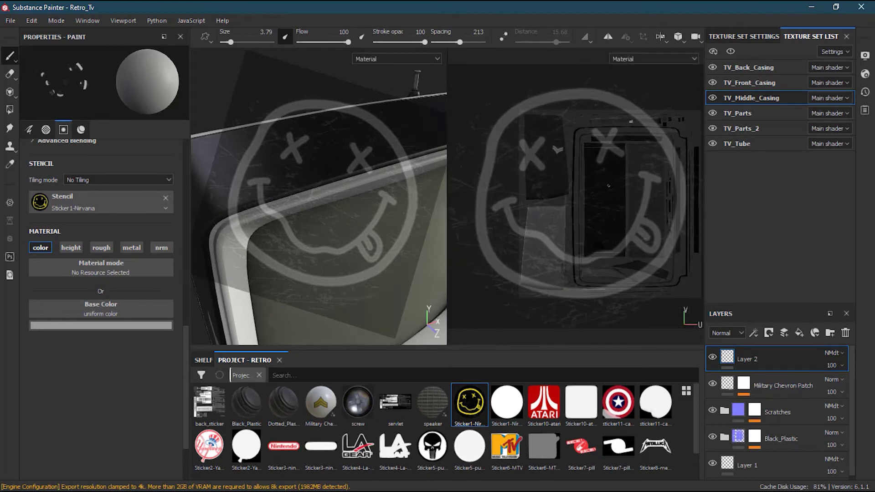
pyautogui.scroll(5, 600, 197)
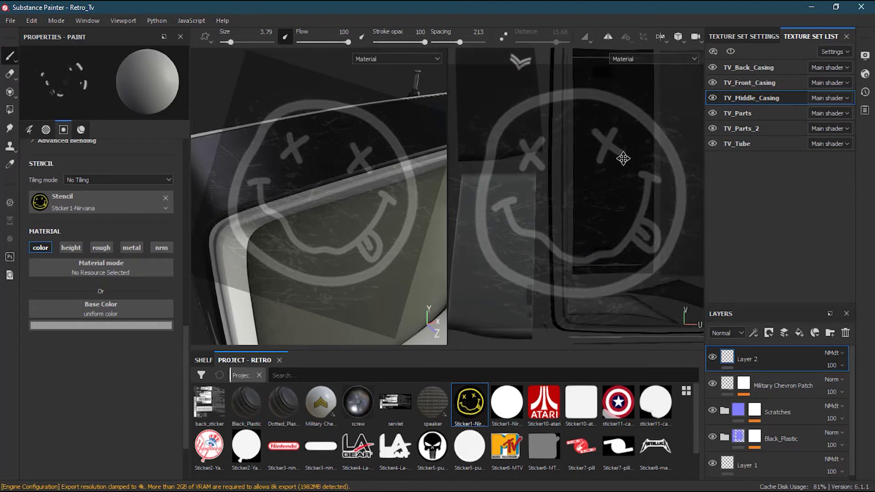
pyautogui.keyDown('alt'); pyautogui.moveTo(261, 186); pyautogui.dragTo(336, 144); pyautogui.keyUp('alt')
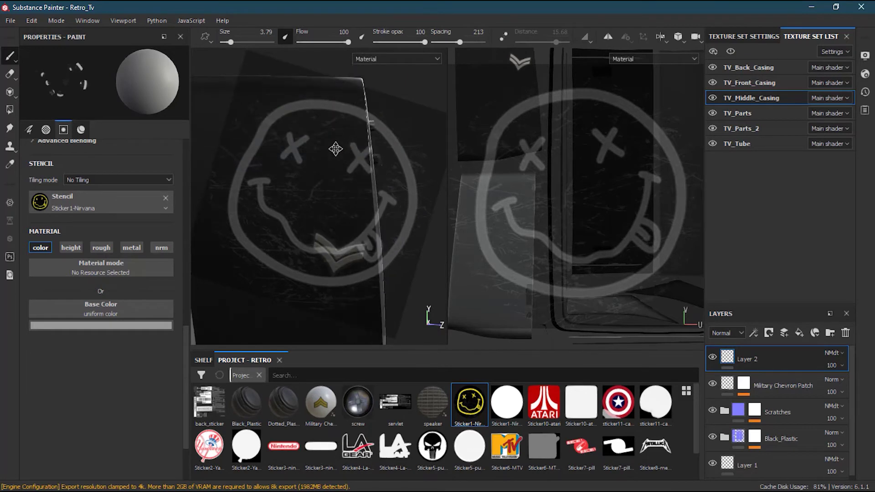
pyautogui.moveTo(555, 114); pyautogui.dragTo(620, 198, button='middle')
pyautogui.keyDown('alt'); pyautogui.moveTo(314, 276); pyautogui.dragTo(343, 224); pyautogui.keyUp('alt')
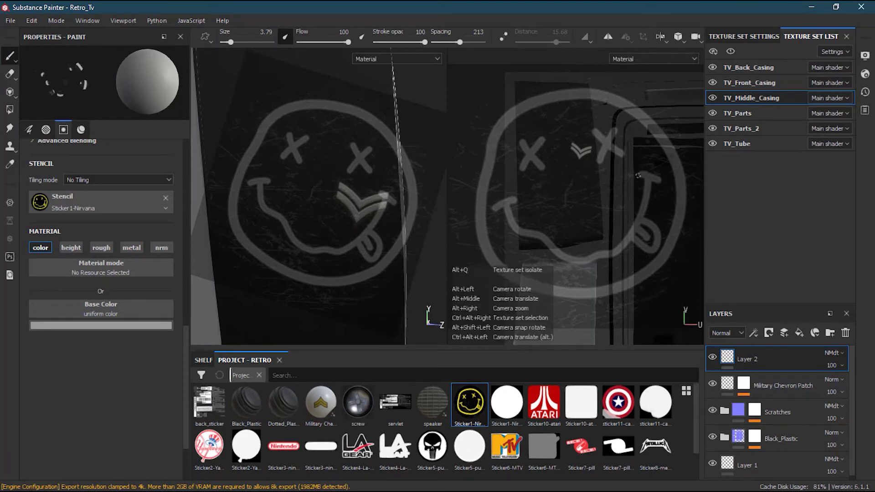
pyautogui.keyDown('alt'); pyautogui.moveTo(638, 176); pyautogui.dragTo(603, 200, button='right'); pyautogui.keyUp('alt')
pyautogui.keyDown('alt'); pyautogui.moveTo(602, 199); pyautogui.dragTo(520, 185, button='middle'); pyautogui.keyUp('alt')
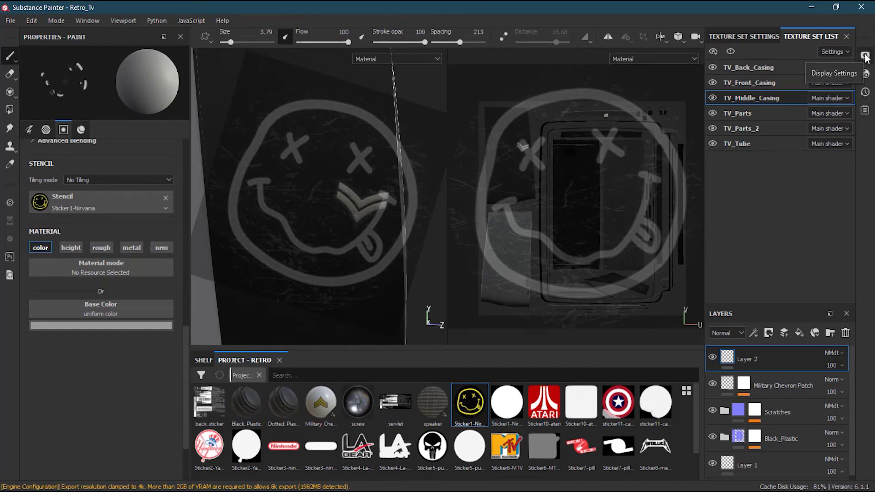
# - Clear the Nirvana stencil and bring the chevron patch into close view in the 2D view
pyautogui.click(165, 197)
pyautogui.keyDown('alt'); pyautogui.moveTo(666, 146); pyautogui.dragTo(683, 137, button='right'); pyautogui.keyUp('alt')
pyautogui.keyDown('alt'); pyautogui.moveTo(535, 150); pyautogui.dragTo(601, 218, button='middle'); pyautogui.keyUp('alt')
pyautogui.keyDown('alt'); pyautogui.moveTo(615, 205); pyautogui.dragTo(688, 174, button='right'); pyautogui.keyUp('alt')
pyautogui.keyDown('alt'); pyautogui.moveTo(579, 168); pyautogui.dragTo(532, 165, button='middle'); pyautogui.keyUp('alt')
pyautogui.keyDown('alt'); pyautogui.moveTo(544, 179); pyautogui.dragTo(589, 185, button='right'); pyautogui.keyUp('alt')
pyautogui.keyDown('alt'); pyautogui.moveTo(589, 186); pyautogui.dragTo(625, 171, button='middle'); pyautogui.keyUp('alt')
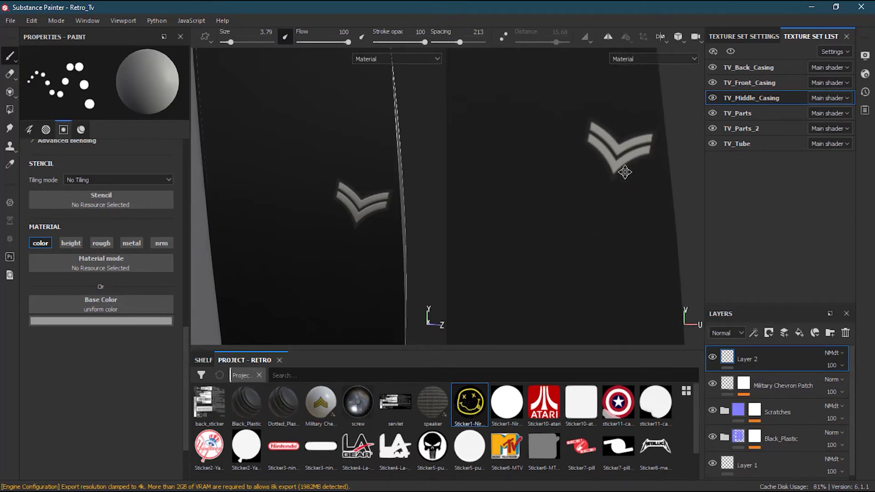
# - Compare the chevron patch's place in the UV layout with its place on the side of the 3D TV
pyautogui.keyDown('alt'); pyautogui.moveTo(607, 152); pyautogui.dragTo(411, 215, button='right'); pyautogui.keyUp('alt')
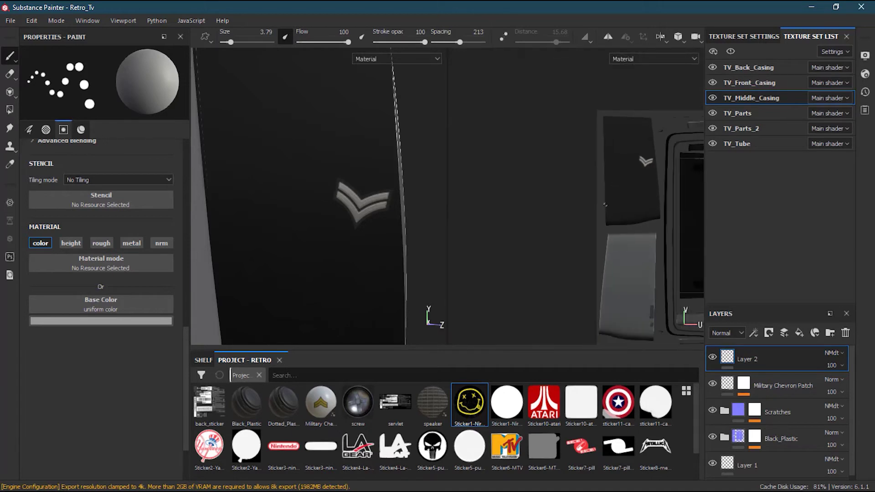
pyautogui.keyDown('alt'); pyautogui.moveTo(588, 201); pyautogui.dragTo(488, 172, button='middle'); pyautogui.keyUp('alt')
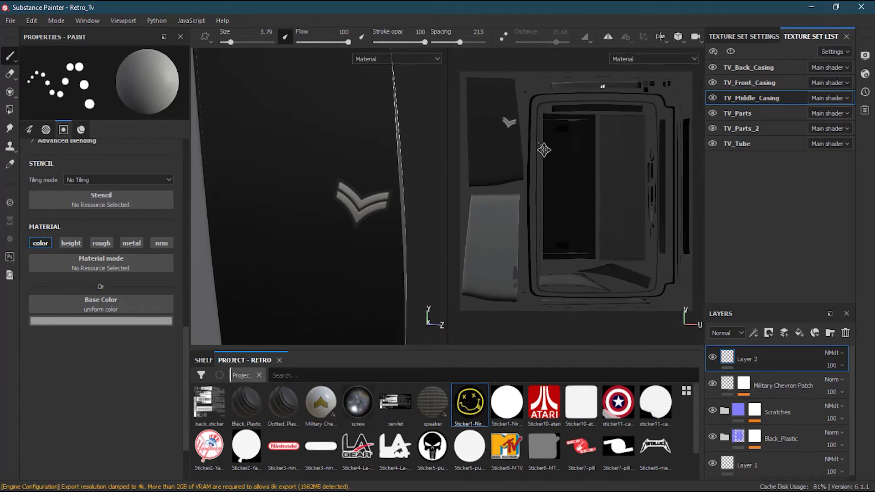
pyautogui.keyDown('alt'); pyautogui.moveTo(543, 149); pyautogui.dragTo(597, 218, button='middle'); pyautogui.keyUp('alt')
pyautogui.keyDown('alt'); pyautogui.moveTo(502, 199); pyautogui.dragTo(574, 178, button='right'); pyautogui.keyUp('alt')
pyautogui.keyDown('alt'); pyautogui.moveTo(574, 179); pyautogui.dragTo(540, 152, button='middle'); pyautogui.keyUp('alt')
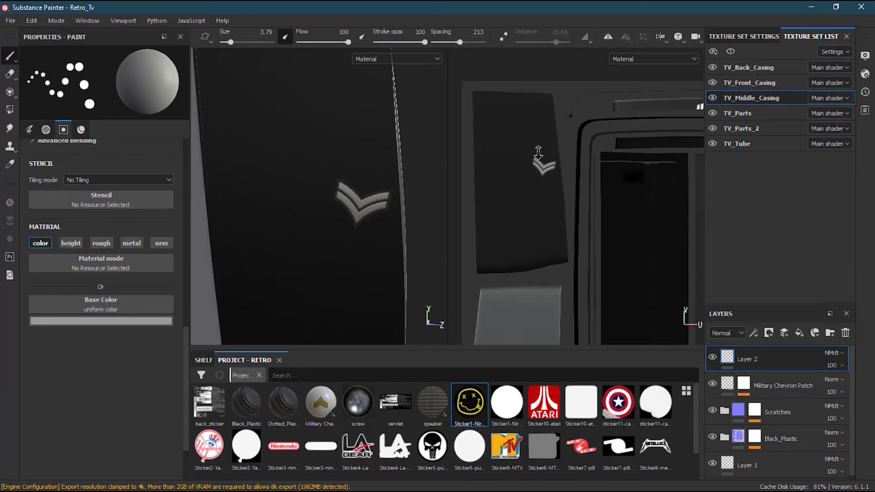
pyautogui.scroll(4, 539, 153)
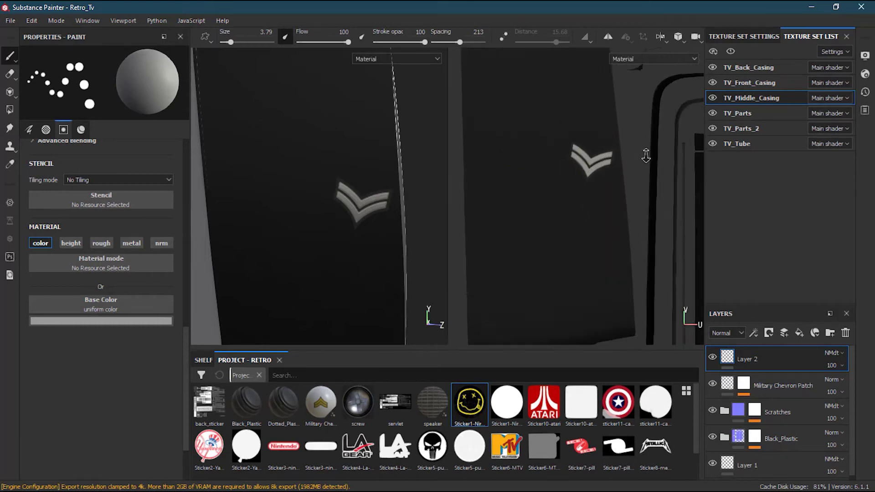
pyautogui.keyDown('alt'); pyautogui.moveTo(647, 155); pyautogui.dragTo(677, 156, button='right'); pyautogui.keyUp('alt')
pyautogui.keyDown('alt'); pyautogui.moveTo(584, 173); pyautogui.dragTo(527, 146, button='middle'); pyautogui.keyUp('alt')
pyautogui.keyDown('alt'); pyautogui.moveTo(542, 151); pyautogui.dragTo(467, 180, button='right'); pyautogui.keyUp('alt')
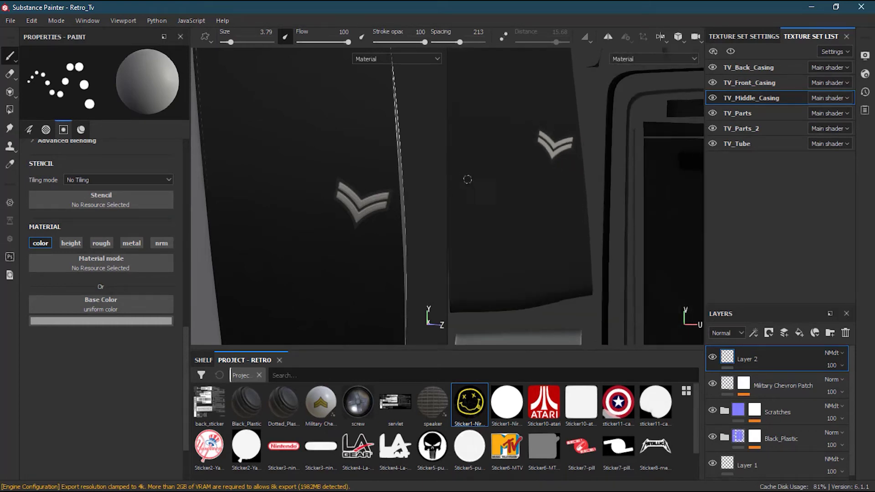
pyautogui.scroll(4, 468, 179)
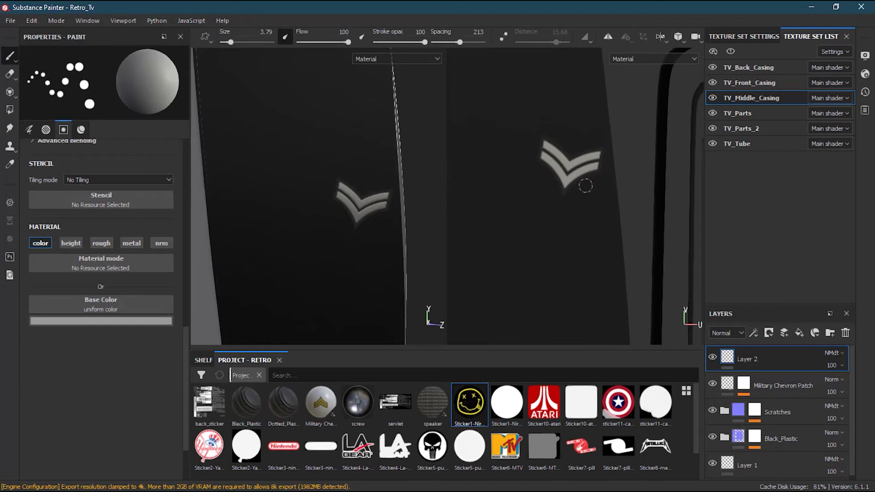
pyautogui.scroll(3, 585, 185)
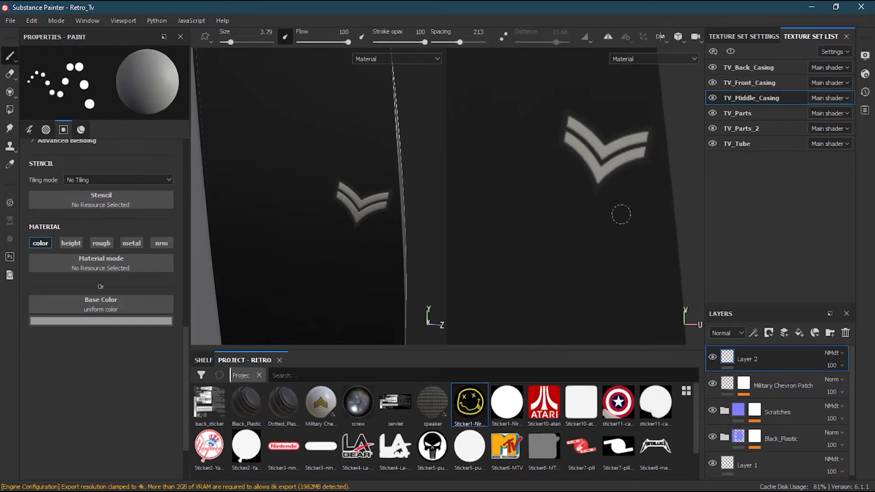
pyautogui.scroll(-6, 371, 194)
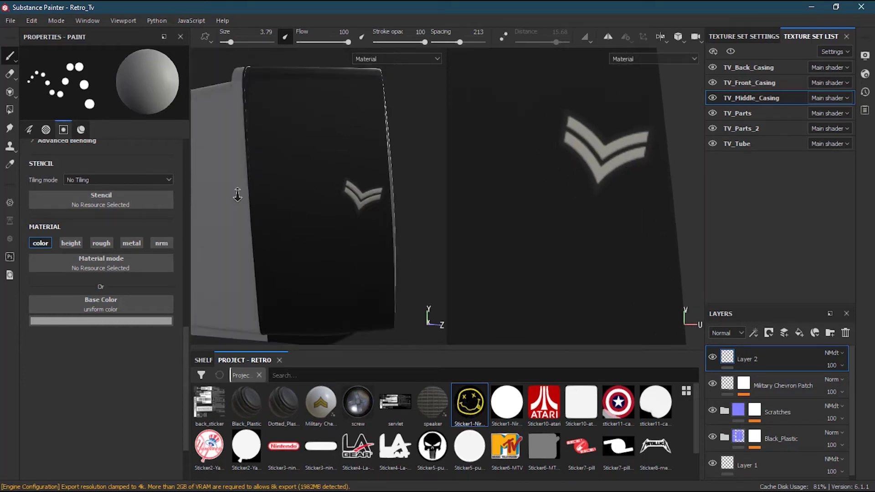
pyautogui.keyDown('alt'); pyautogui.moveTo(313, 191); pyautogui.dragTo(285, 205); pyautogui.keyUp('alt')
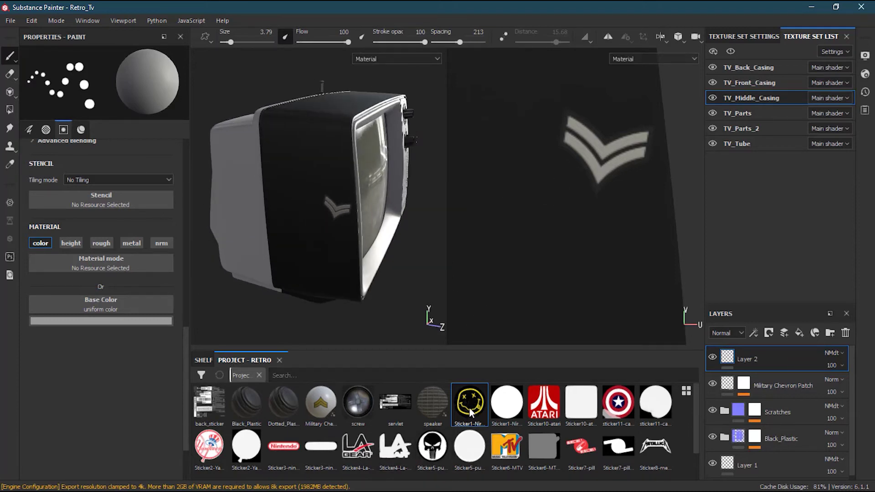
# - Assign Sticker1-Nirvana as the stencil, shrink it, rotate it counter-clockwise and place it beside the chevron patch in the 2D view
pyautogui.moveTo(476, 408); pyautogui.dragTo(73, 196)
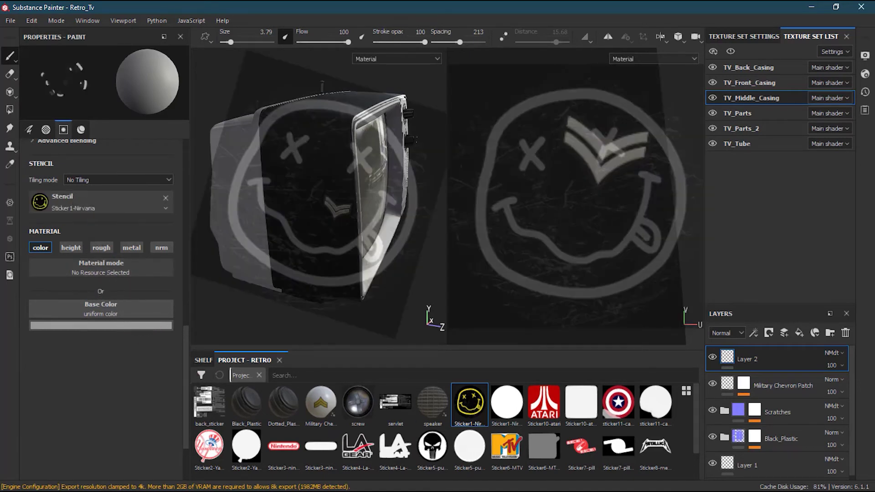
pyautogui.press('alt')
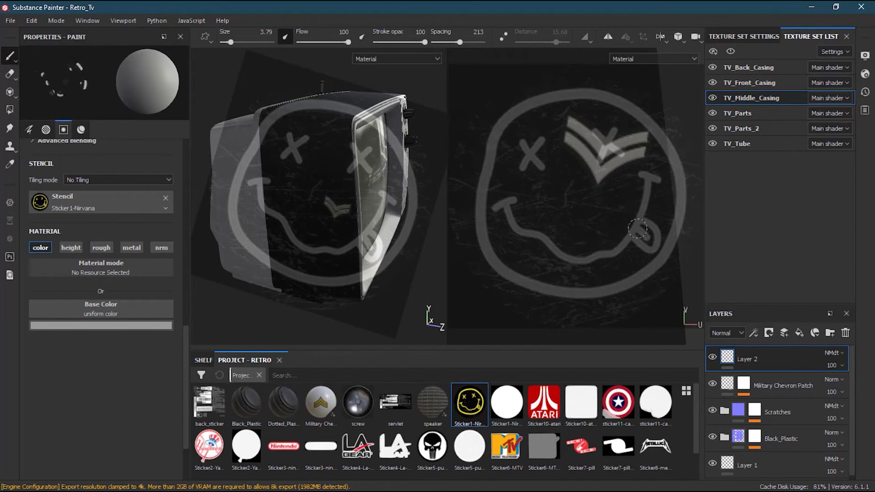
pyautogui.press('s')
pyautogui.moveTo(617, 208); pyautogui.dragTo(622, 176, button='right')
pyautogui.moveTo(627, 240); pyautogui.dragTo(605, 245, button='middle')
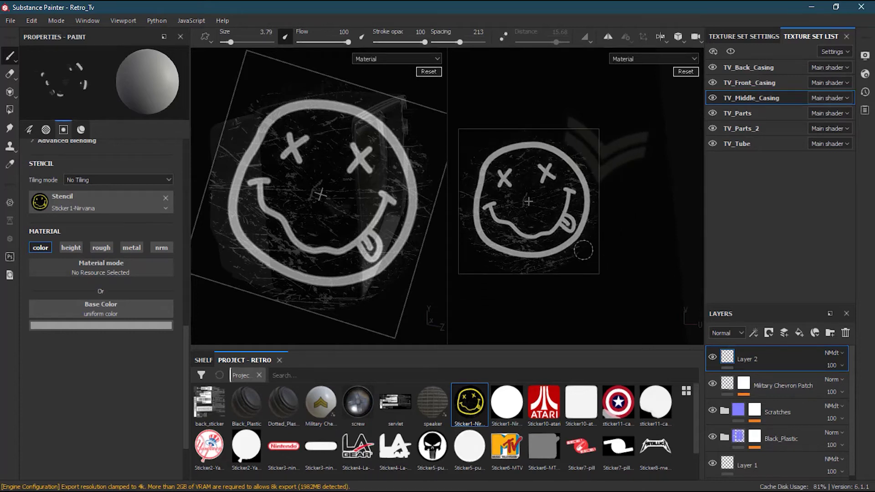
pyautogui.moveTo(580, 248); pyautogui.dragTo(578, 213)
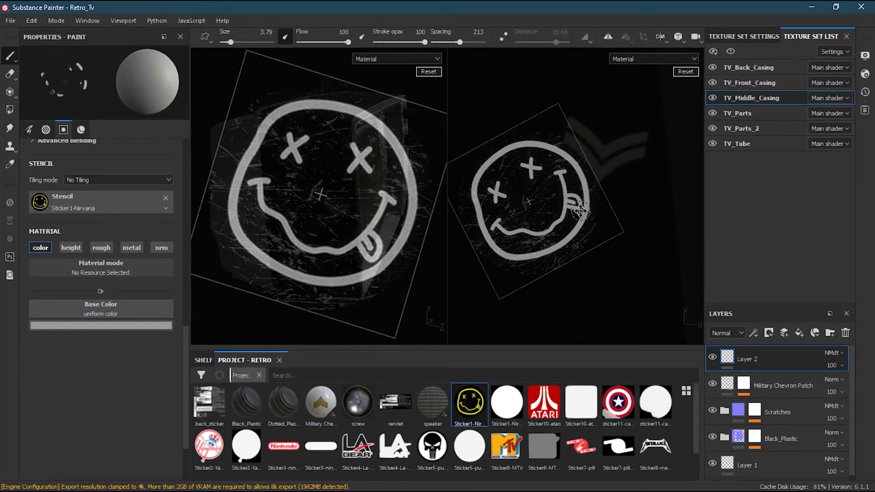
pyautogui.moveTo(578, 213); pyautogui.dragTo(574, 225, button='middle')
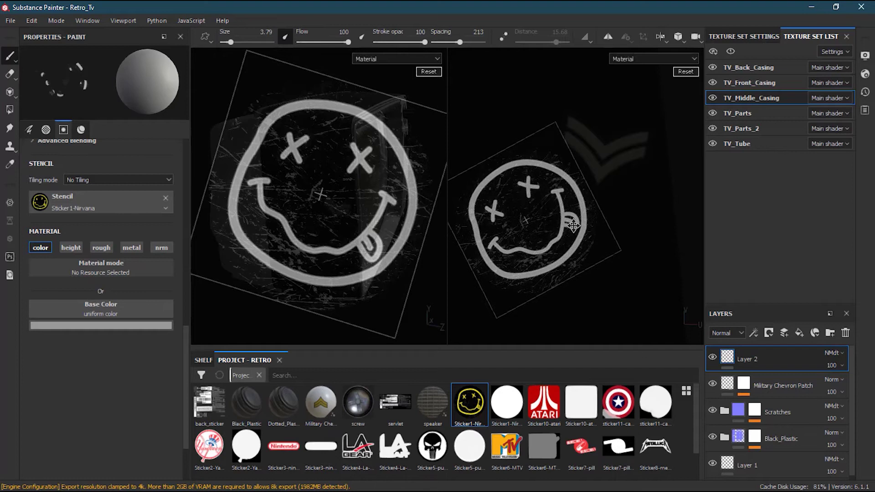
pyautogui.press('s')
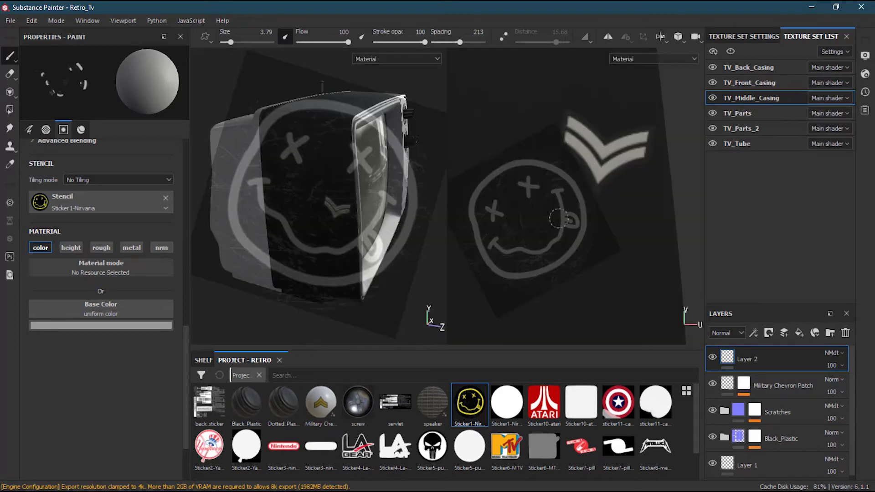
# - Shrink the Nirvana stencil further and move it directly below the chevron patch in the 2D view
pyautogui.press('s')
pyautogui.moveTo(550, 203); pyautogui.dragTo(546, 183, button='right')
pyautogui.moveTo(546, 215); pyautogui.dragTo(640, 232)
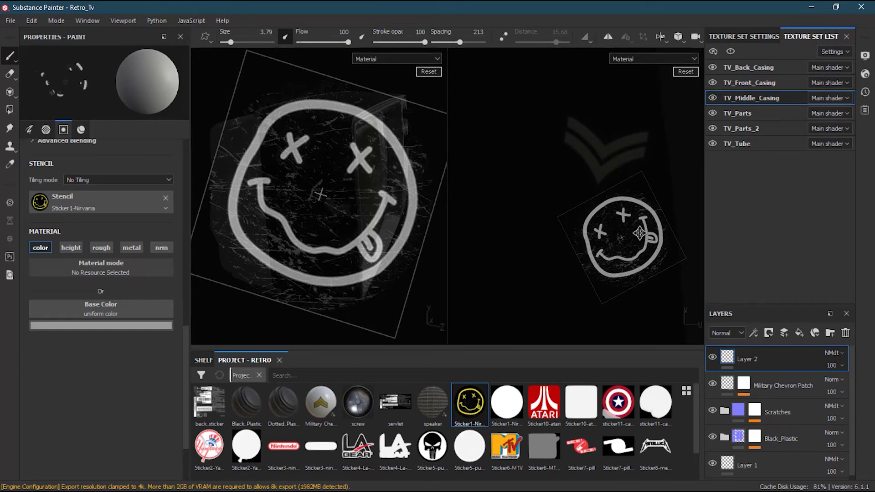
pyautogui.press('s')
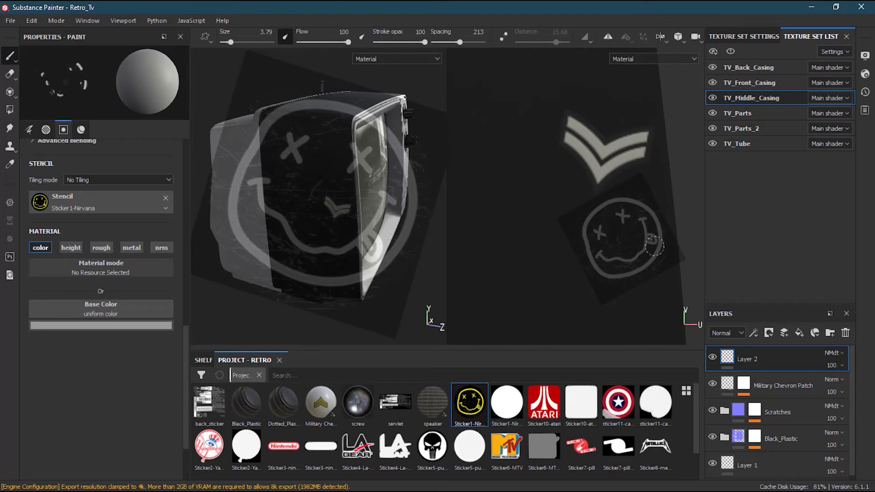
# - Try painting the smiley through the stencil below the chevron patch in the 2D view, and undo the strokes
pyautogui.click(655, 247)
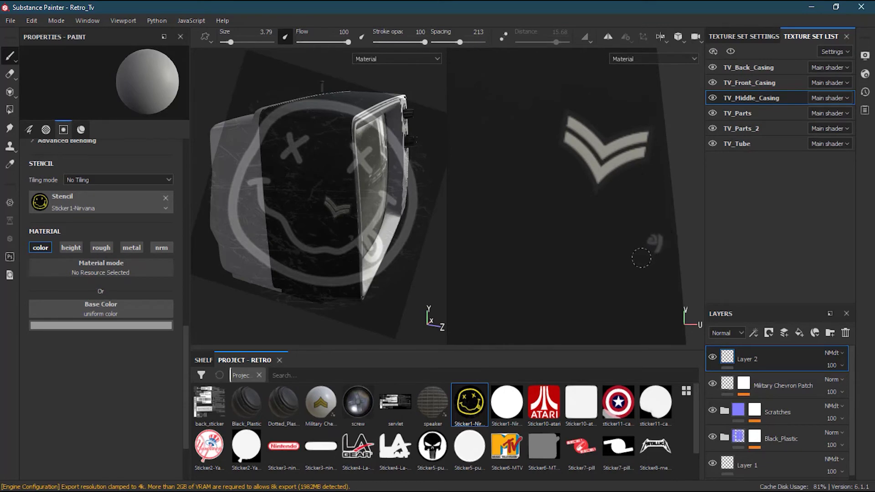
pyautogui.moveTo(629, 266)
pyautogui.mouseDown()
pyautogui.moveTo(648, 233)
pyautogui.moveTo(628, 264)
pyautogui.moveTo(644, 267)
pyautogui.moveTo(611, 259)
pyautogui.moveTo(587, 237)
pyautogui.moveTo(615, 268)
pyautogui.moveTo(596, 235)
pyautogui.moveTo(623, 273)
pyautogui.moveTo(589, 260)
pyautogui.moveTo(604, 274)
pyautogui.moveTo(590, 249)
pyautogui.moveTo(592, 214)
pyautogui.moveTo(611, 237)
pyautogui.moveTo(621, 226)
pyautogui.moveTo(639, 228)
pyautogui.moveTo(639, 237)
pyautogui.mouseUp()
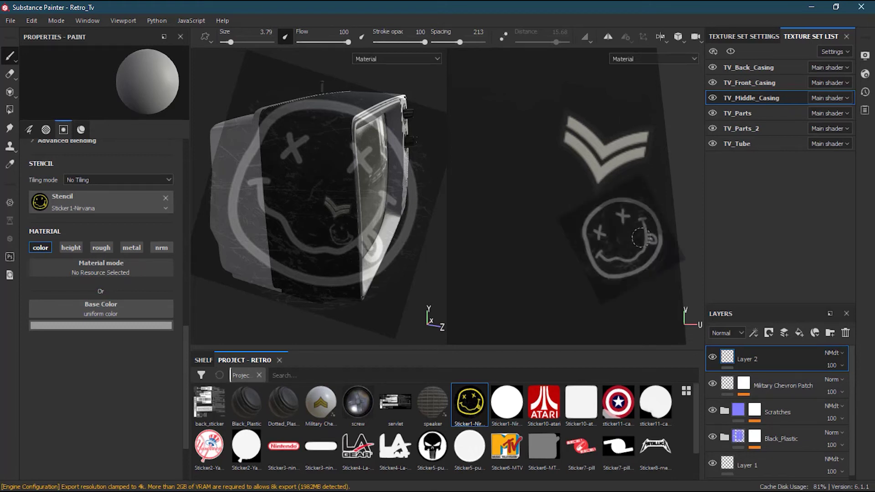
pyautogui.hotkey('ctrl', 'z')
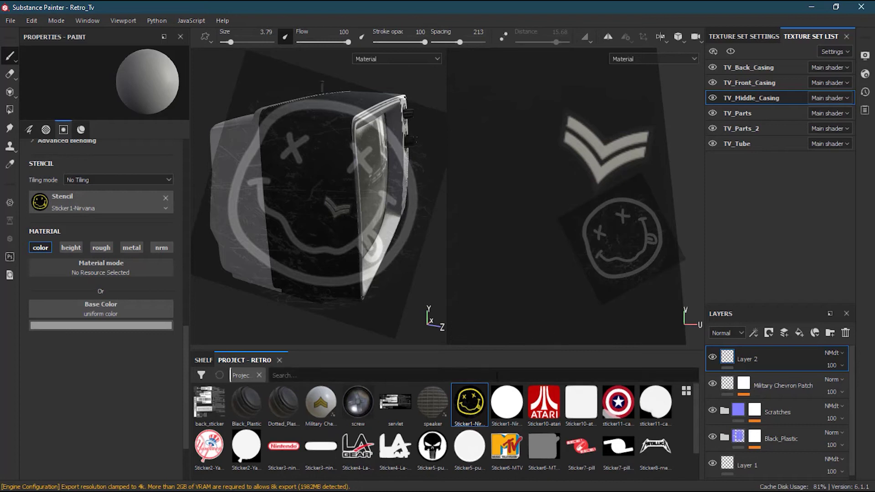
# - Clear the Nirvana stencil, search the brushes for "basic" and switch to the Basic Hard brush
pyautogui.click(204, 361)
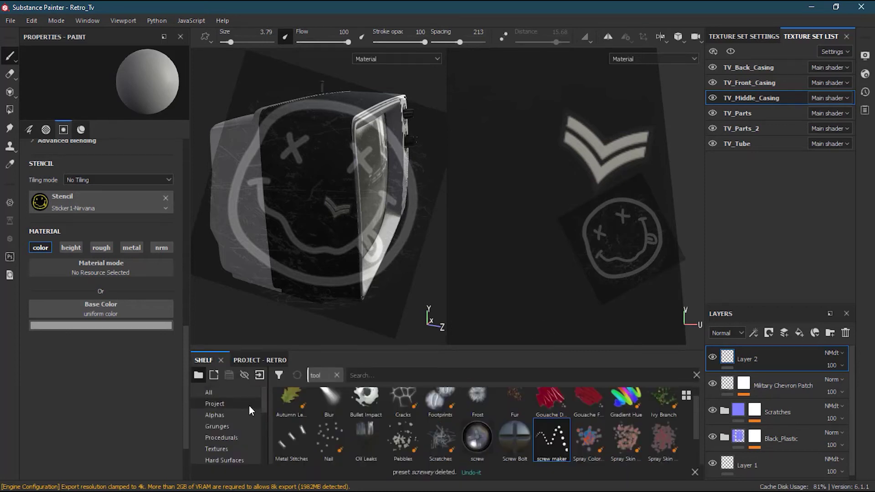
pyautogui.click(166, 198)
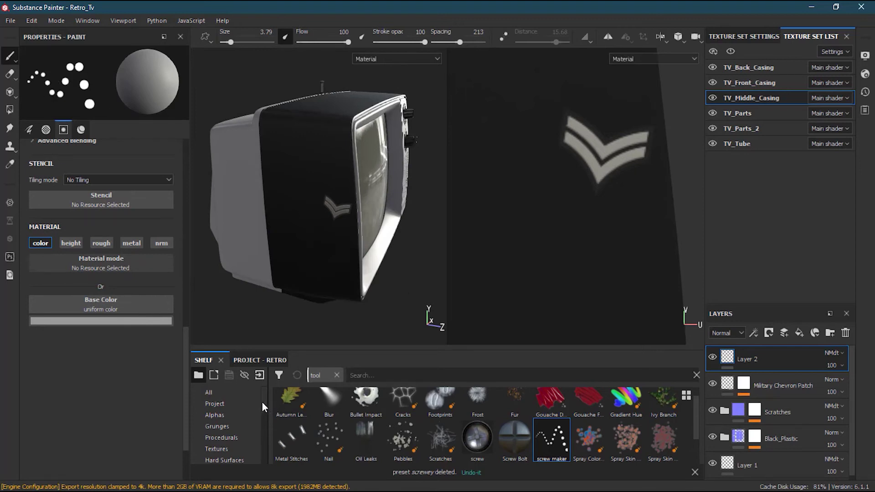
pyautogui.moveTo(262, 401)
pyautogui.mouseDown()
pyautogui.moveTo(265, 443)
pyautogui.moveTo(265, 432)
pyautogui.moveTo(244, 429)
pyautogui.mouseUp()
pyautogui.click(229, 426)
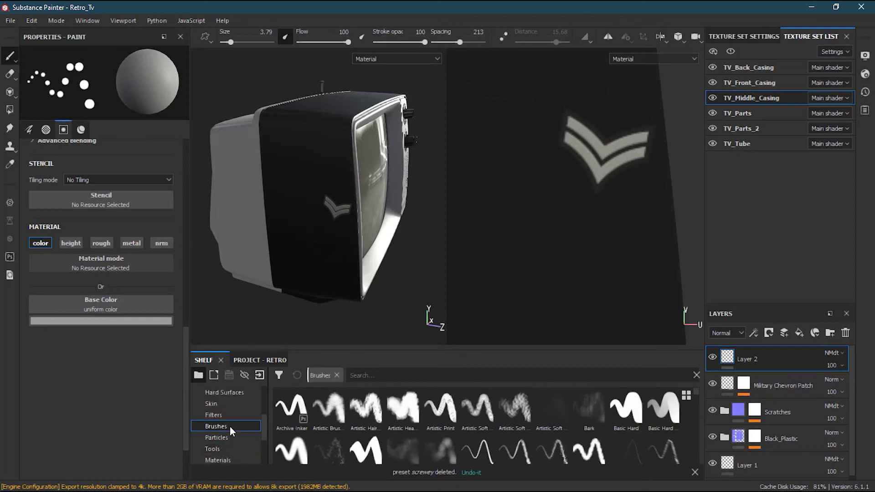
pyautogui.click(408, 379)
pyautogui.write('basic')
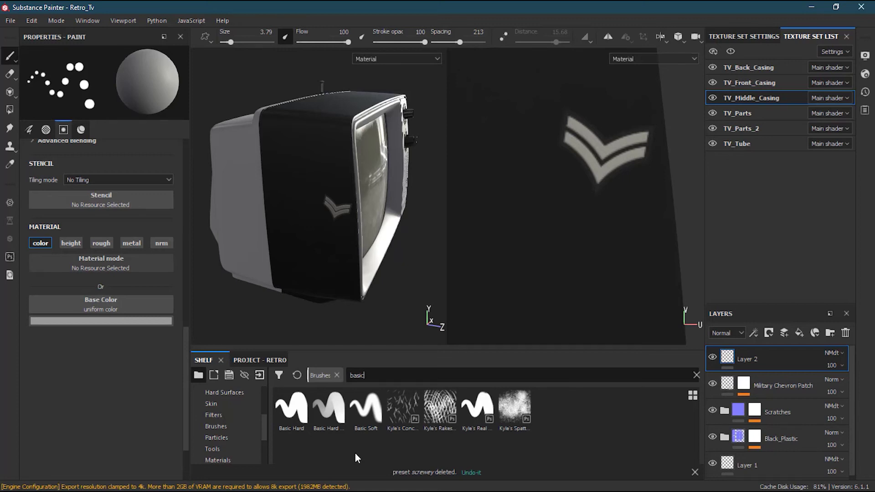
pyautogui.click(300, 407)
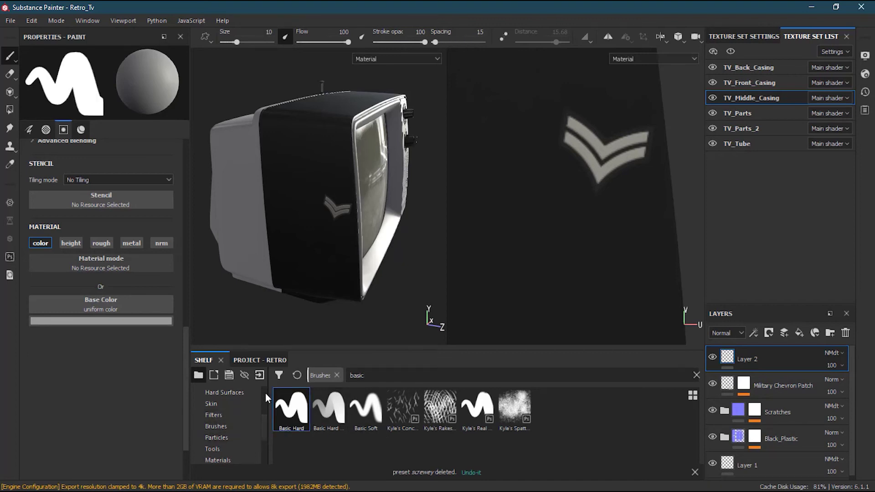
# - Assign Sticker1-Nirvana as the stencil again and paint the smiley through it below the chevron patch in the 2D view
pyautogui.click(261, 360)
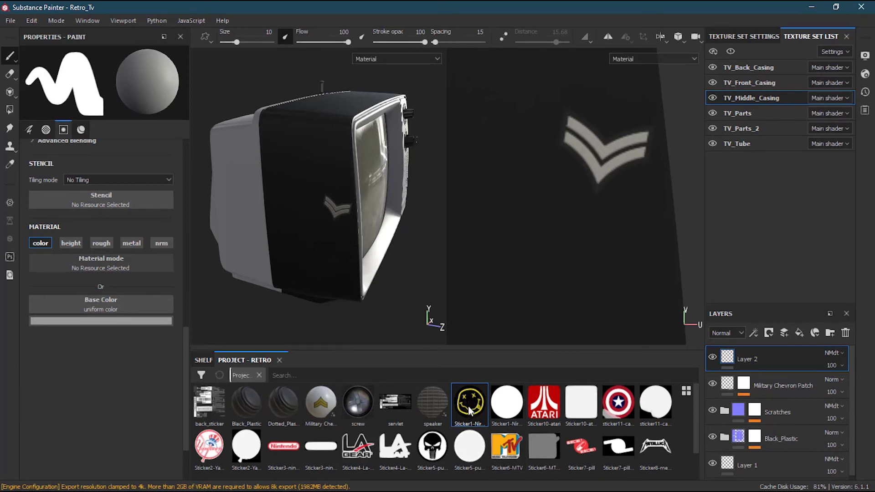
pyautogui.moveTo(468, 406); pyautogui.dragTo(101, 200)
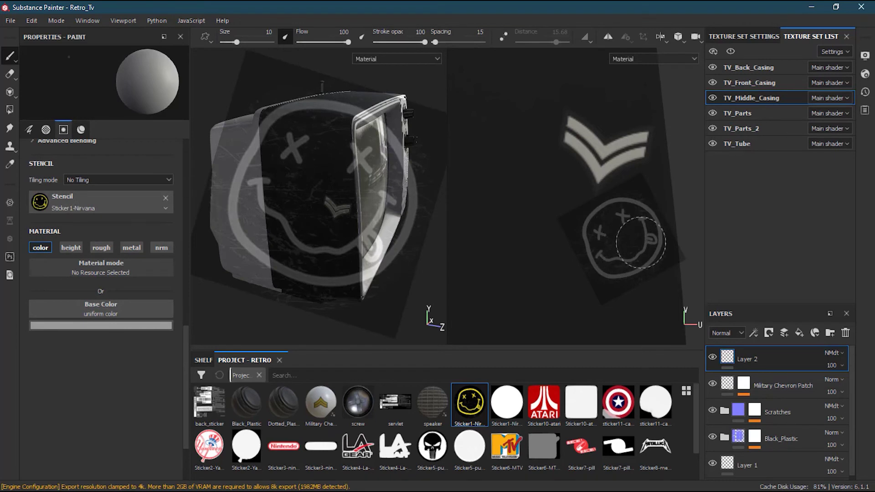
pyautogui.moveTo(642, 241)
pyautogui.mouseDown()
pyautogui.moveTo(629, 256)
pyautogui.moveTo(586, 218)
pyautogui.moveTo(611, 205)
pyautogui.moveTo(652, 217)
pyautogui.moveTo(658, 242)
pyautogui.moveTo(636, 269)
pyautogui.moveTo(626, 251)
pyautogui.mouseUp()
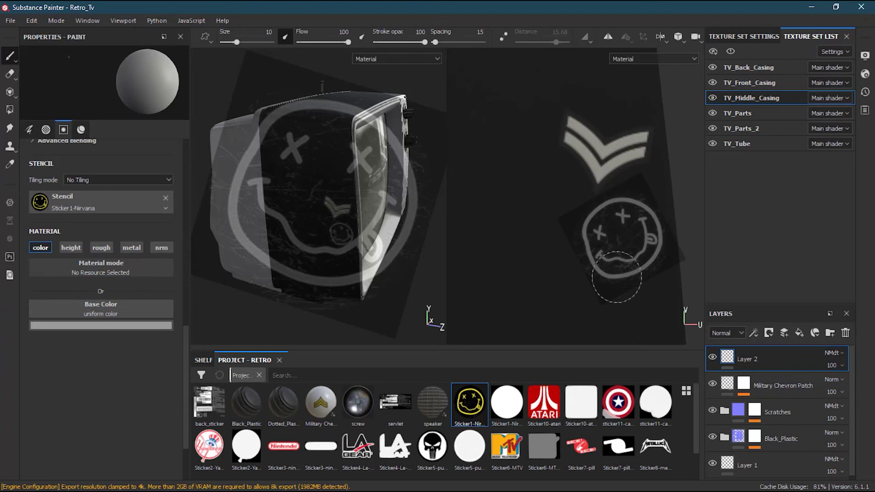
pyautogui.moveTo(617, 277); pyautogui.dragTo(603, 280)
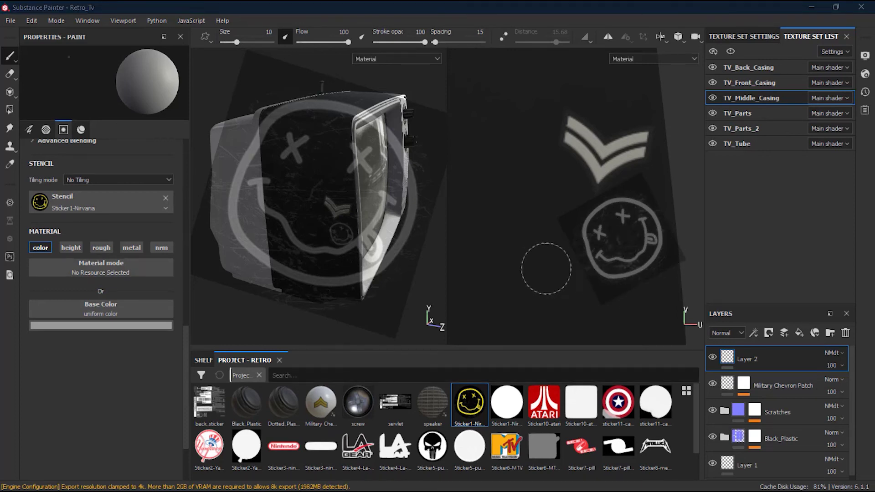
# - Rotate the Nirvana stencil clockwise, shrink it slightly, and stamp a second smiley below and left of the first with brush size 14.6
pyautogui.moveTo(565, 228)
pyautogui.mouseDown(button='middle')
pyautogui.moveTo(560, 93)
pyautogui.moveTo(597, 116)
pyautogui.mouseUp(button='middle')
pyautogui.press('s')
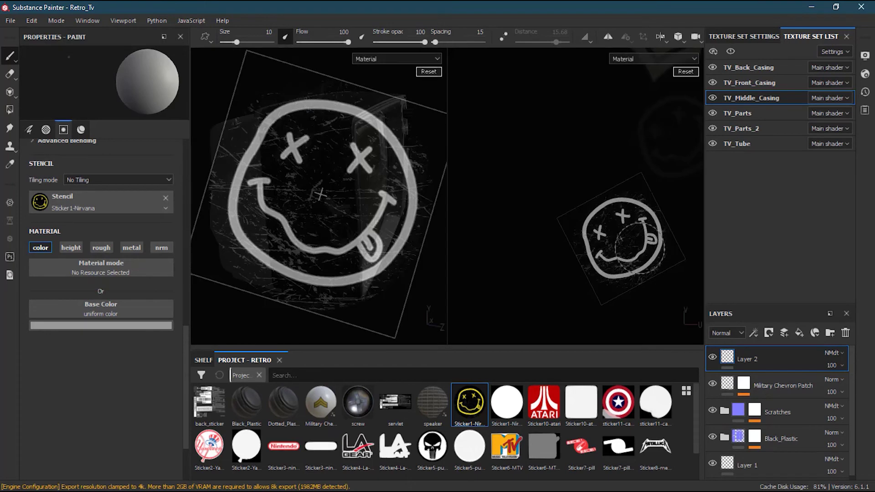
pyautogui.moveTo(646, 261); pyautogui.dragTo(615, 245)
pyautogui.moveTo(615, 245); pyautogui.dragTo(617, 246, button='right')
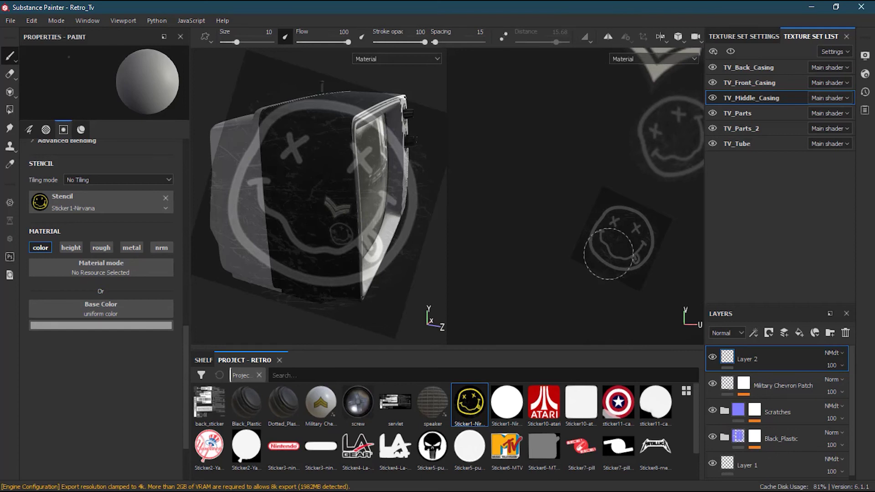
pyautogui.moveTo(608, 254)
pyautogui.keyDown('ctrl'); pyautogui.mouseDown(button='right')
pyautogui.moveTo(624, 254)
pyautogui.moveTo(628, 237)
pyautogui.mouseUp(button='right'); pyautogui.keyUp('ctrl')
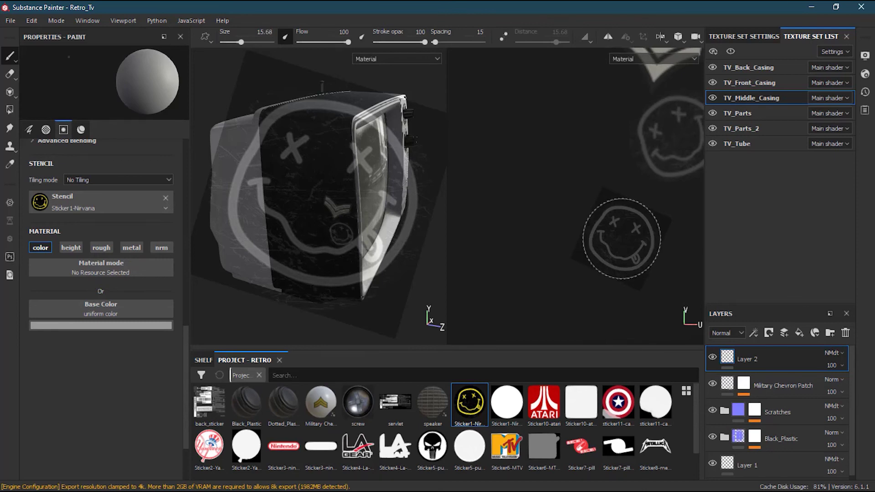
pyautogui.keyDown('ctrl'); pyautogui.moveTo(622, 238); pyautogui.dragTo(619, 238, button='right'); pyautogui.keyUp('ctrl')
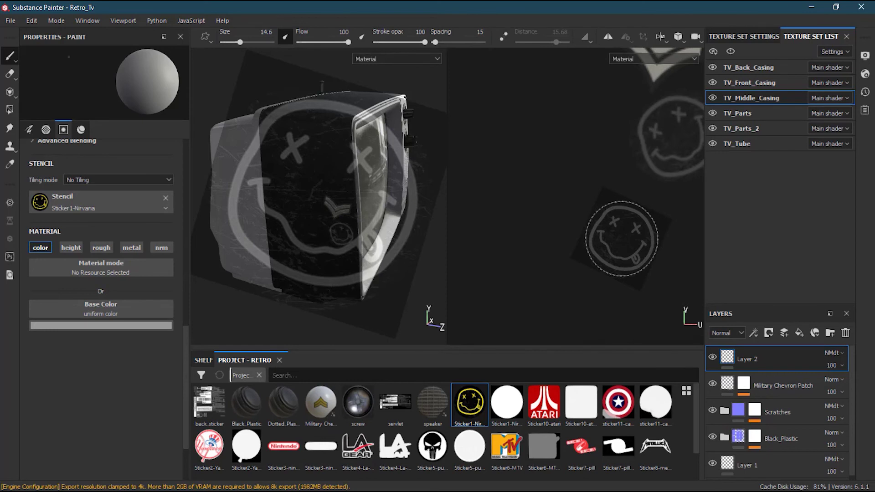
pyautogui.click(622, 239)
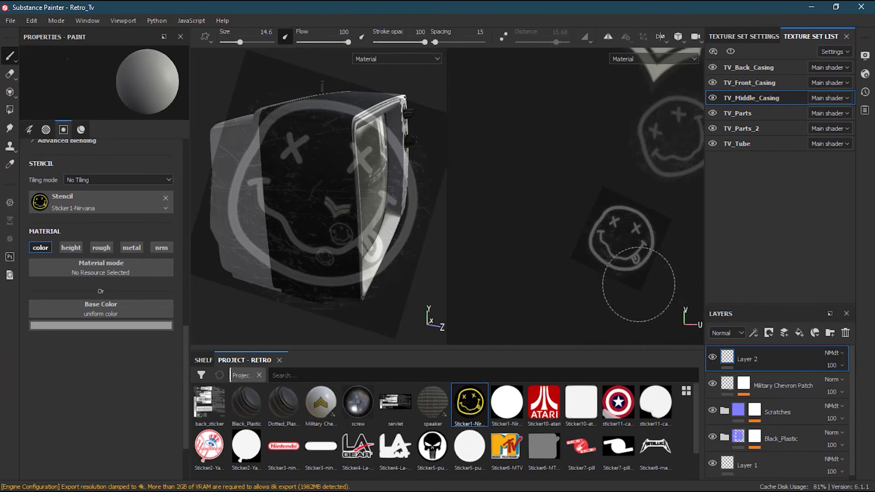
# - Rotate the Nirvana stencil counter-clockwise and stamp a third smiley on the UV island to the left of the chevron patch
pyautogui.moveTo(630, 290)
pyautogui.keyDown('alt'); pyautogui.mouseDown(button='middle')
pyautogui.moveTo(580, 215)
pyautogui.moveTo(688, 222)
pyautogui.moveTo(750, 364)
pyautogui.moveTo(759, 364)
pyautogui.mouseUp(button='middle'); pyautogui.keyUp('alt')
pyautogui.moveTo(644, 195)
pyautogui.keyDown('alt'); pyautogui.mouseDown(button='middle')
pyautogui.moveTo(676, 266)
pyautogui.moveTo(650, 323)
pyautogui.mouseUp(button='middle'); pyautogui.keyUp('alt')
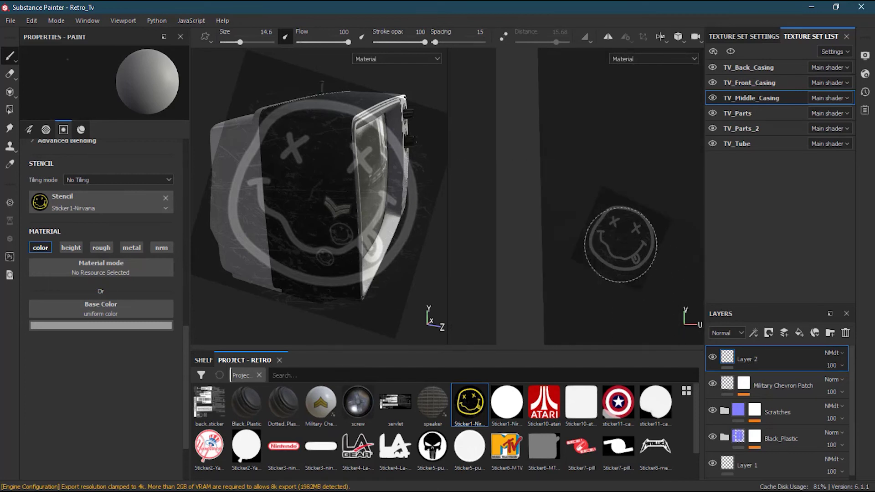
pyautogui.press('s')
pyautogui.moveTo(621, 245)
pyautogui.mouseDown()
pyautogui.moveTo(636, 274)
pyautogui.moveTo(622, 244)
pyautogui.mouseUp()
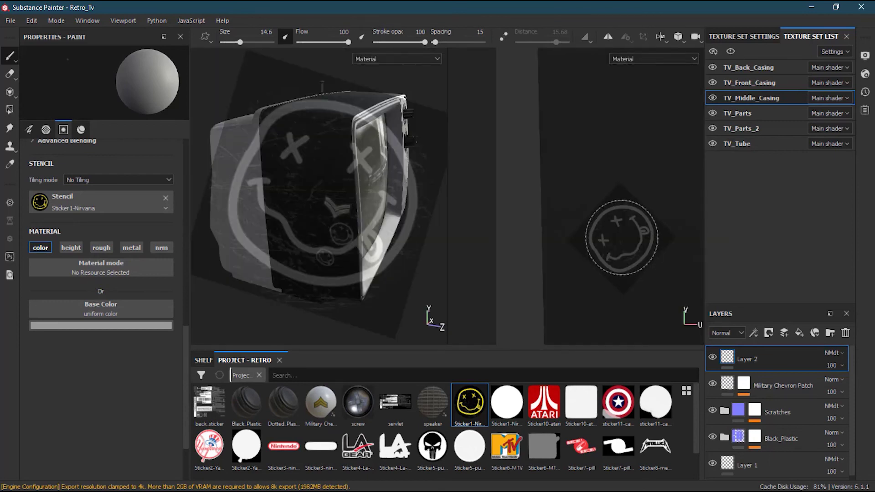
pyautogui.click(622, 238)
# - Rotate the Nirvana stencil clockwise, stamp a fourth smiley below the third one, and clear the stencil
pyautogui.moveTo(641, 181)
pyautogui.keyDown('alt'); pyautogui.mouseDown(button='middle')
pyautogui.moveTo(610, 183)
pyautogui.moveTo(547, 81)
pyautogui.moveTo(610, 45)
pyautogui.moveTo(600, 44)
pyautogui.mouseUp(button='middle'); pyautogui.keyUp('alt')
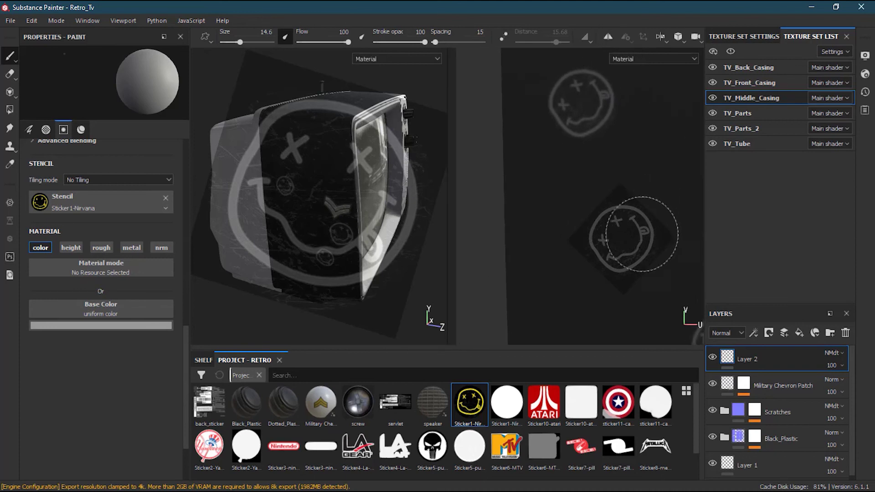
pyautogui.press('s')
pyautogui.moveTo(635, 249); pyautogui.dragTo(628, 245, button='right')
pyautogui.moveTo(628, 246)
pyautogui.mouseDown()
pyautogui.moveTo(626, 299)
pyautogui.moveTo(603, 321)
pyautogui.mouseUp()
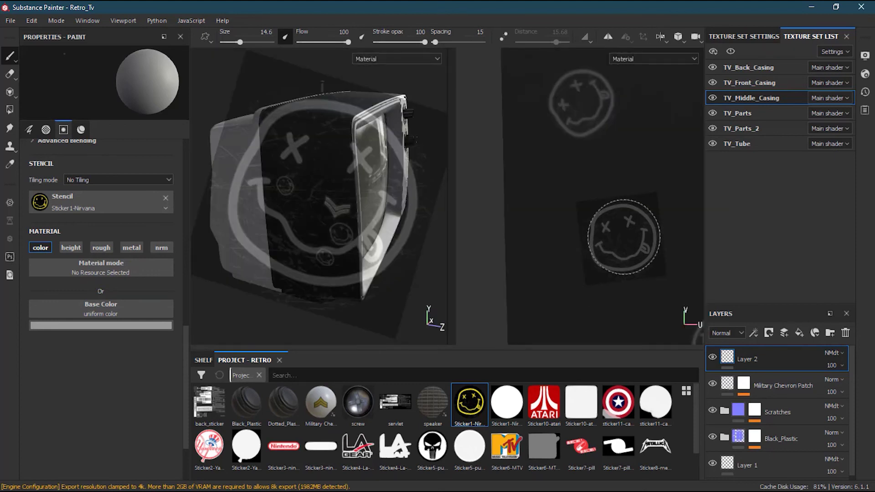
pyautogui.click(624, 237)
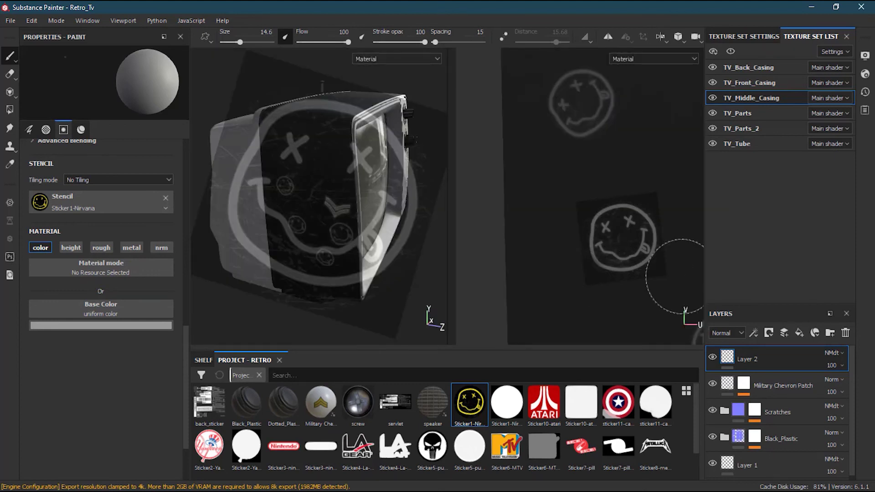
pyautogui.click(165, 198)
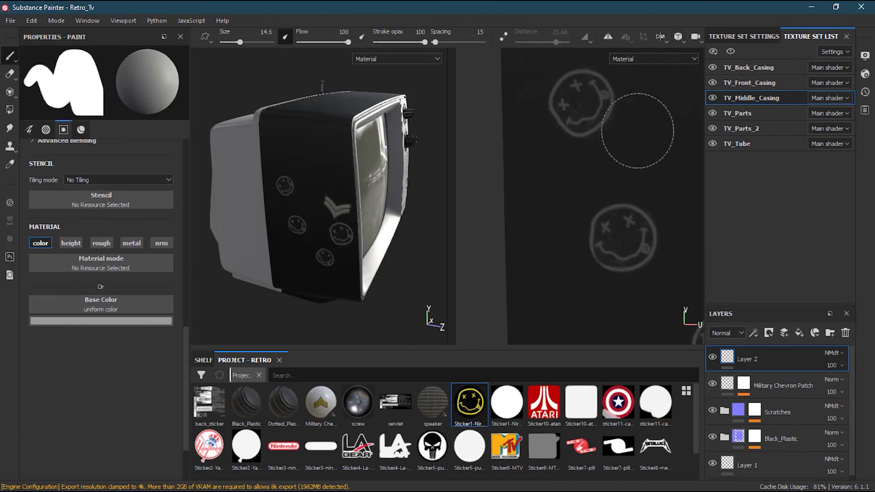
# - Examine the smileys in the whole UV layout, and in the 3D-only view inspect them on the side of the TV
pyautogui.keyDown('alt'); pyautogui.moveTo(625, 141); pyautogui.dragTo(402, 191, button='right'); pyautogui.keyUp('alt')
pyautogui.keyDown('alt'); pyautogui.moveTo(590, 177); pyautogui.dragTo(493, 186, button='middle'); pyautogui.keyUp('alt')
pyautogui.keyDown('alt'); pyautogui.moveTo(652, 168); pyautogui.dragTo(474, 195, button='right'); pyautogui.keyUp('alt')
pyautogui.keyDown('alt'); pyautogui.moveTo(580, 191); pyautogui.dragTo(485, 162, button='middle'); pyautogui.keyUp('alt')
pyautogui.click(662, 37)
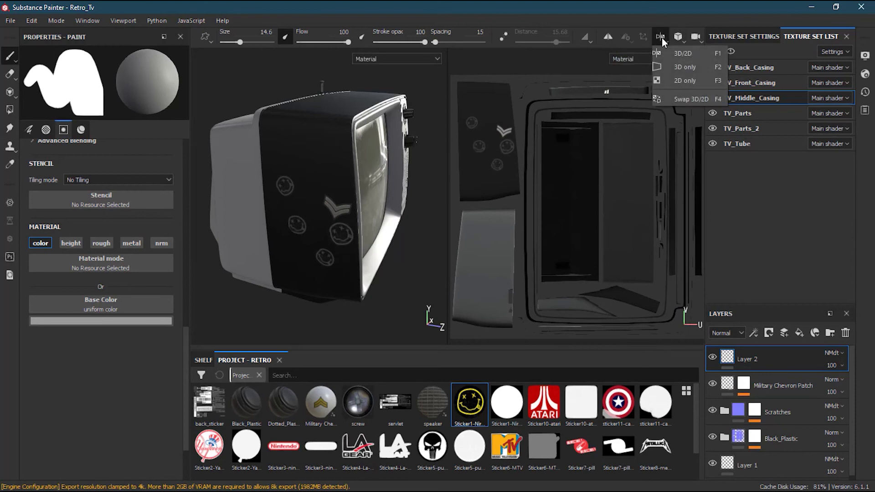
pyautogui.click(695, 73)
pyautogui.scroll(3, 465, 204)
pyautogui.keyDown('alt'); pyautogui.moveTo(446, 229); pyautogui.dragTo(481, 207); pyautogui.keyUp('alt')
pyautogui.keyDown('alt'); pyautogui.moveTo(481, 207); pyautogui.dragTo(478, 200, button='middle'); pyautogui.keyUp('alt')
pyautogui.keyDown('alt'); pyautogui.moveTo(479, 199); pyautogui.dragTo(537, 234, button='right'); pyautogui.keyUp('alt')
pyautogui.keyDown('alt'); pyautogui.moveTo(490, 257); pyautogui.dragTo(458, 267); pyautogui.keyUp('alt')
pyautogui.keyDown('alt'); pyautogui.moveTo(529, 219); pyautogui.dragTo(460, 252); pyautogui.keyUp('alt')
pyautogui.scroll(-2, 462, 253)
pyautogui.keyDown('alt'); pyautogui.moveTo(461, 258); pyautogui.dragTo(442, 274, button='middle'); pyautogui.keyUp('alt')
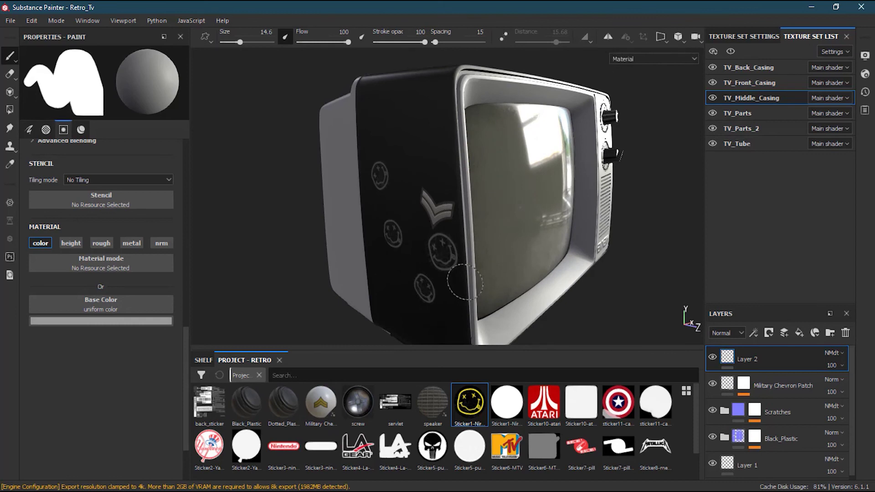
pyautogui.moveTo(465, 281)
pyautogui.keyDown('alt'); pyautogui.mouseDown()
pyautogui.moveTo(455, 260)
pyautogui.moveTo(512, 258)
pyautogui.moveTo(485, 218)
pyautogui.mouseUp(); pyautogui.keyUp('alt')
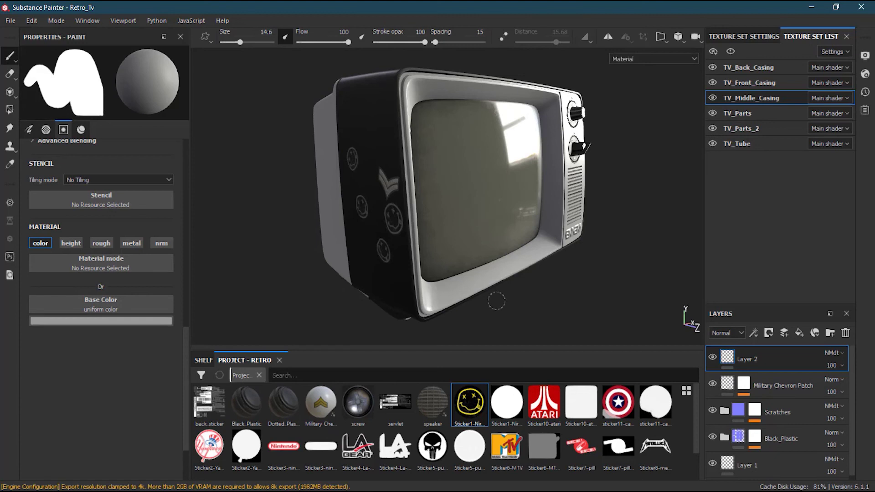
pyautogui.keyDown('alt'); pyautogui.moveTo(459, 225); pyautogui.dragTo(474, 223); pyautogui.keyUp('alt')
pyautogui.keyDown('alt'); pyautogui.moveTo(475, 223); pyautogui.dragTo(479, 234, button='middle'); pyautogui.keyUp('alt')
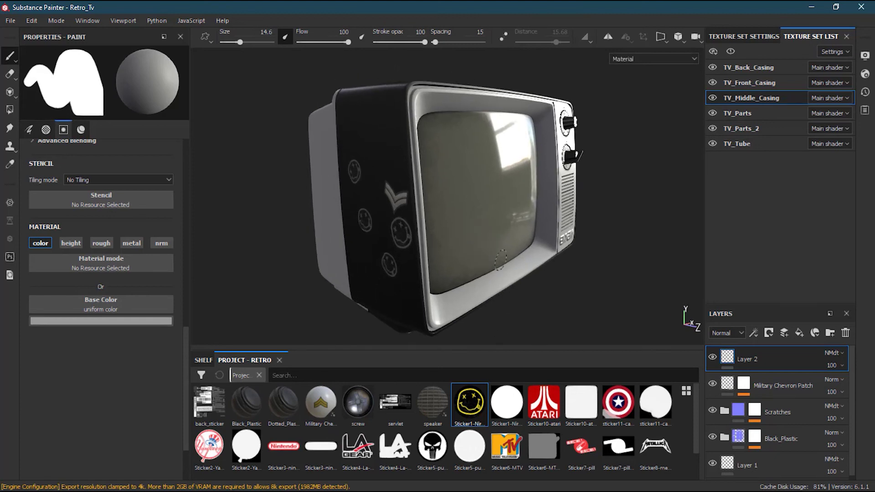
# - Delete Layer 2 holding the painted smileys from TV_Middle_Casing and look over the TV's front
pyautogui.click(847, 333)
pyautogui.moveTo(538, 242)
pyautogui.keyDown('alt'); pyautogui.mouseDown()
pyautogui.moveTo(493, 246)
pyautogui.moveTo(527, 245)
pyautogui.mouseUp(); pyautogui.keyUp('alt')
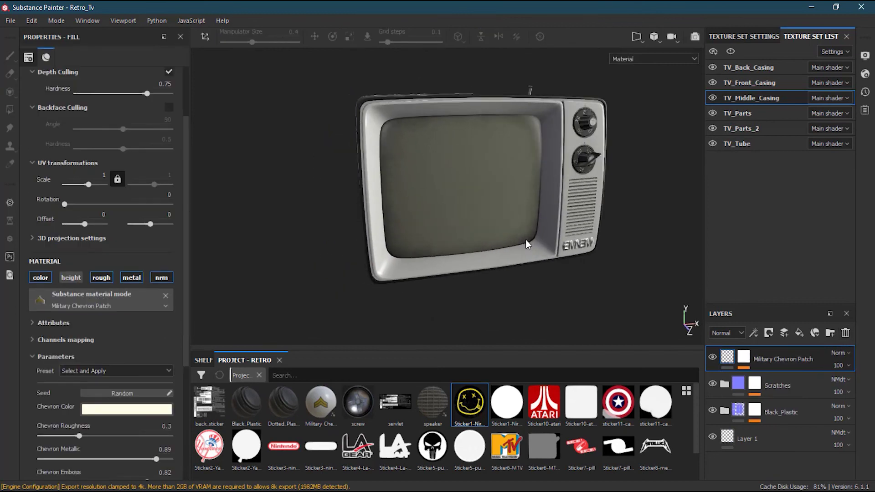
pyautogui.keyDown('alt'); pyautogui.moveTo(526, 245); pyautogui.dragTo(500, 291, button='middle'); pyautogui.keyUp('alt')
pyautogui.keyDown('alt'); pyautogui.moveTo(500, 291); pyautogui.dragTo(492, 266); pyautogui.keyUp('alt')
pyautogui.keyDown('alt'); pyautogui.moveTo(492, 266); pyautogui.dragTo(532, 293, button='right'); pyautogui.keyUp('alt')
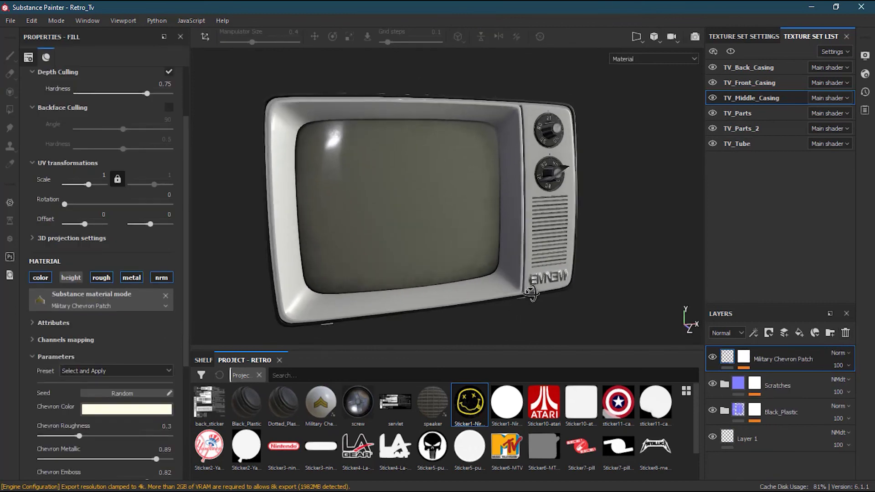
pyautogui.keyDown('alt'); pyautogui.moveTo(530, 293); pyautogui.dragTo(491, 281); pyautogui.keyUp('alt')
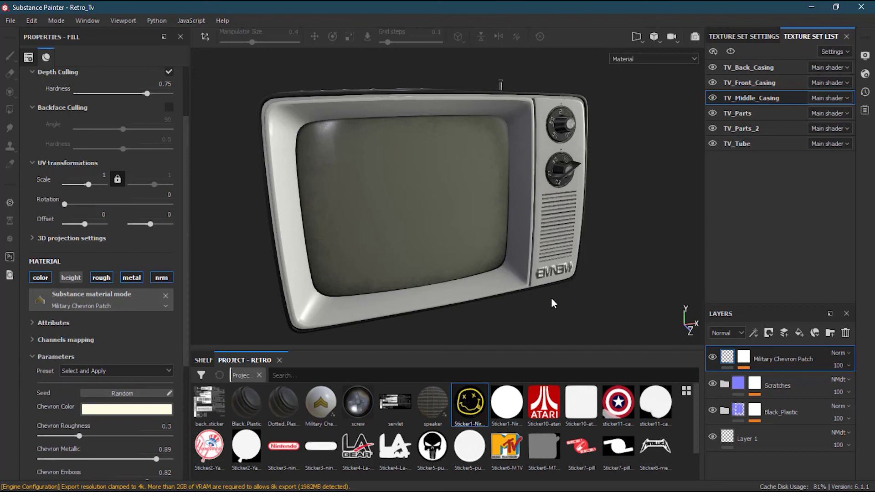
pyautogui.keyDown('alt'); pyautogui.moveTo(551, 298); pyautogui.dragTo(543, 283); pyautogui.keyUp('alt')
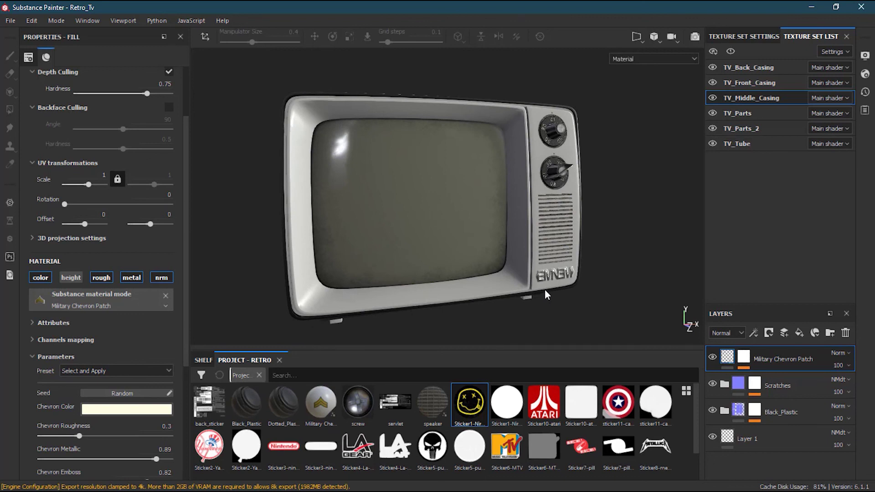
pyautogui.keyDown('alt'); pyautogui.moveTo(432, 258); pyautogui.dragTo(482, 239); pyautogui.keyUp('alt')
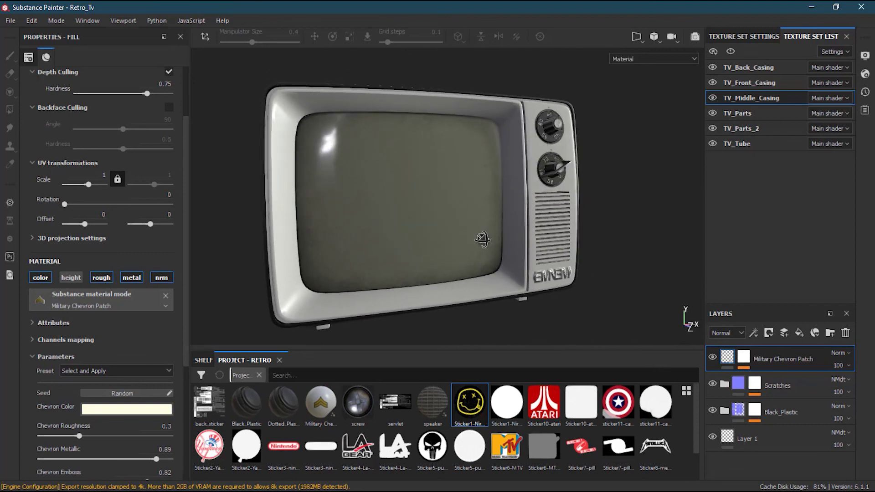